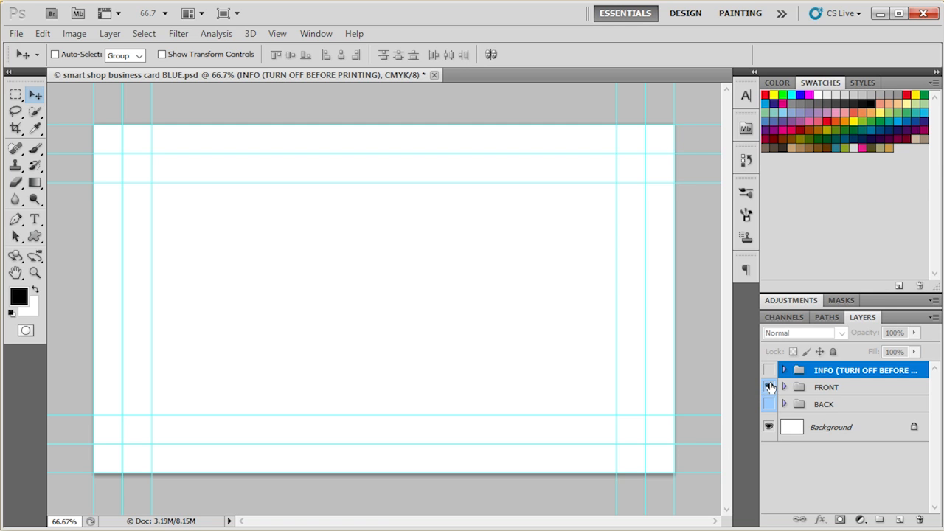
- View the front design with the INFO group's print specifications turned on, and hide the INFO group again
click(828, 385)
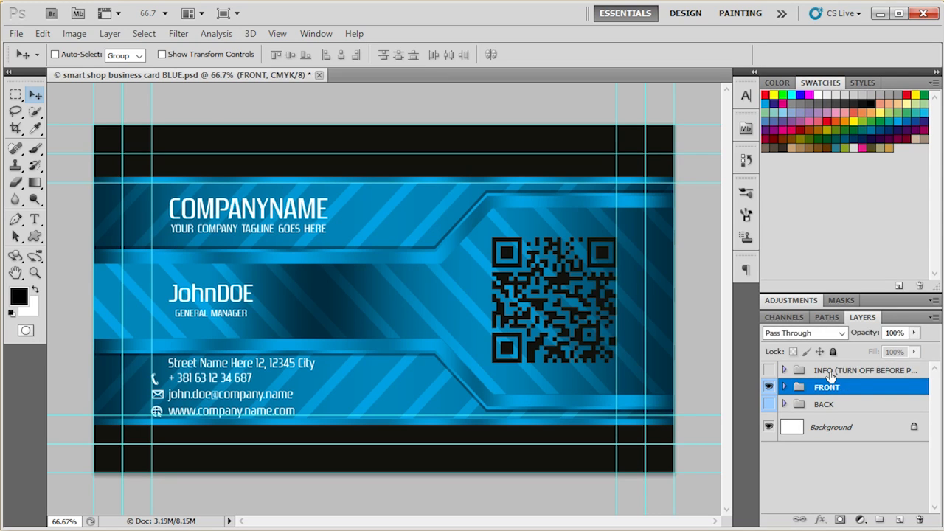
click(831, 371)
click(769, 370)
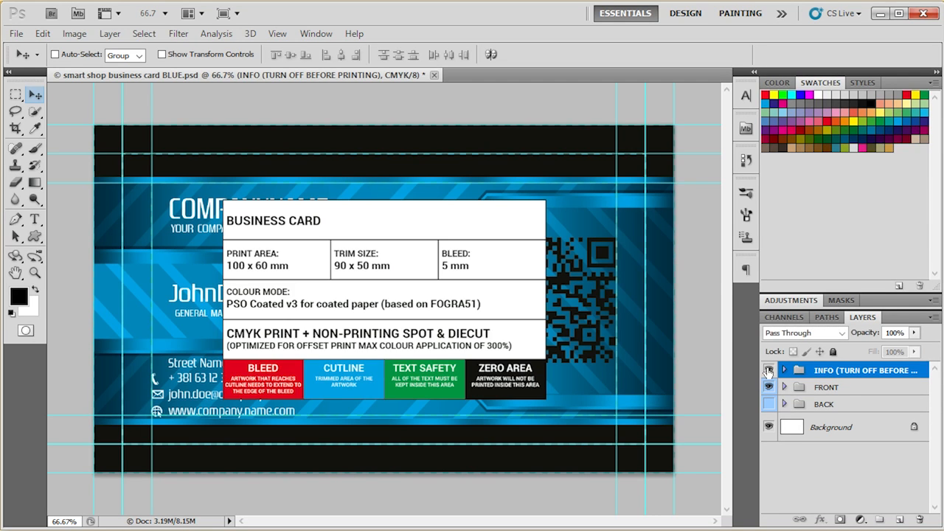
click(769, 370)
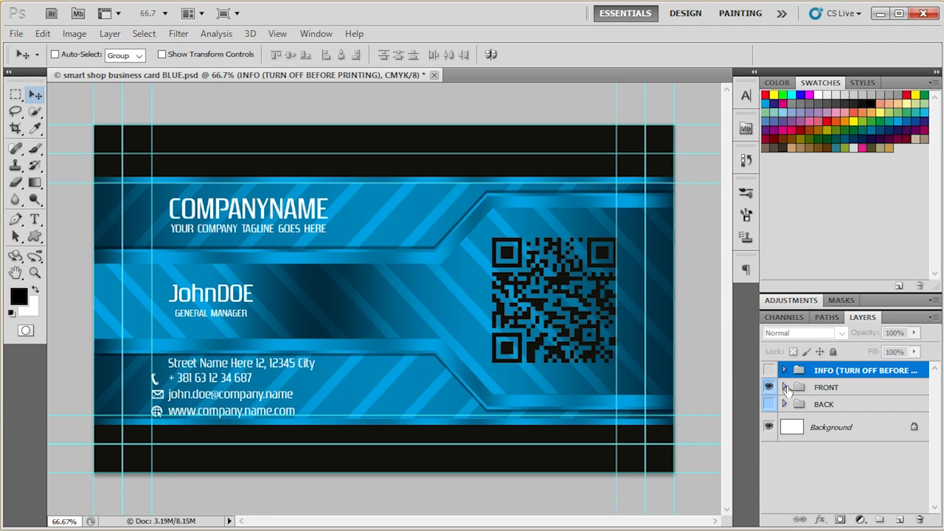
- Open the contents of the QR CODE smart object found in the front design's QR Code group
click(786, 387)
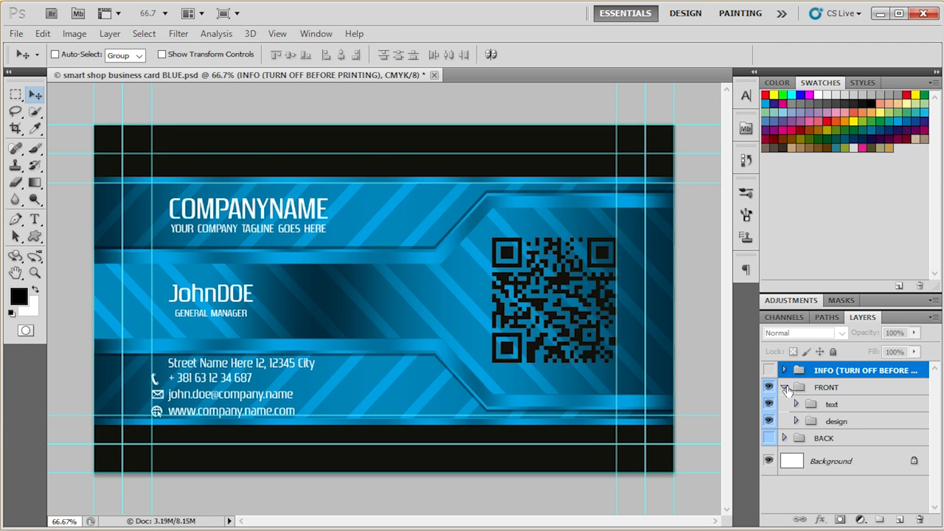
click(850, 392)
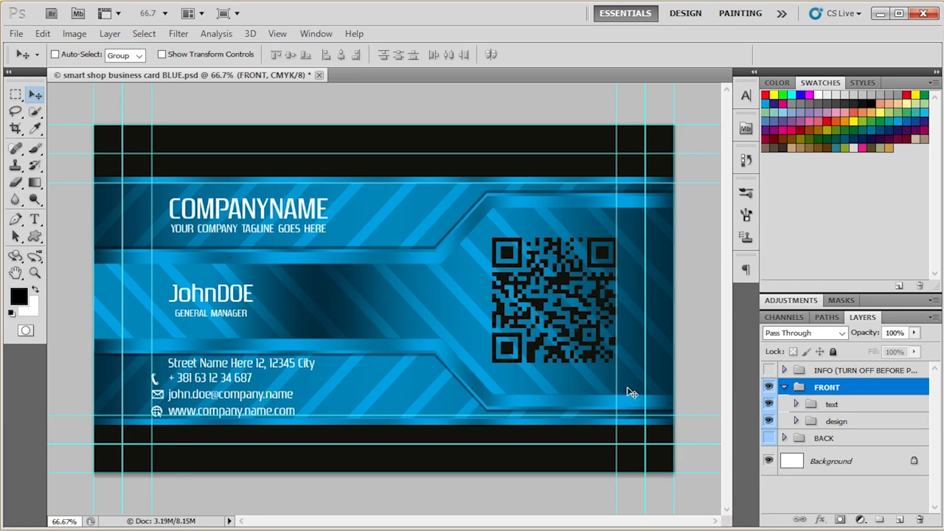
click(796, 421)
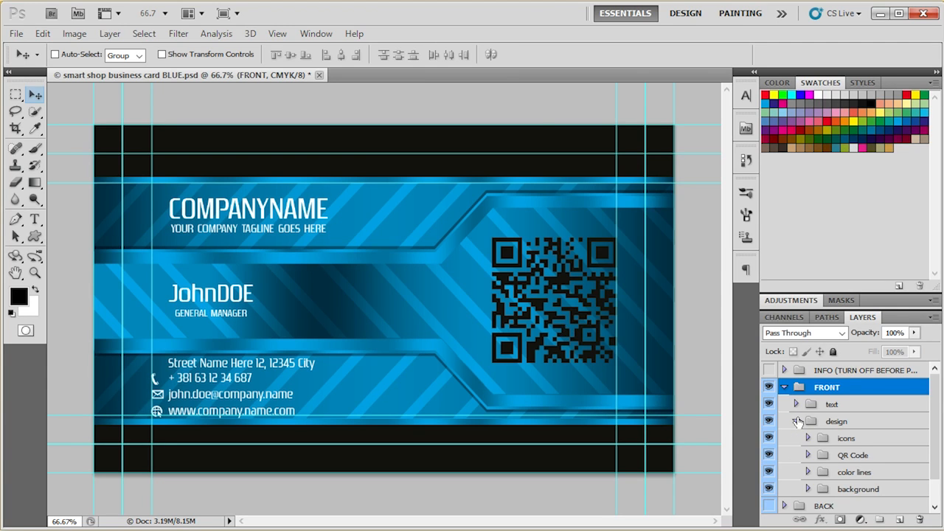
scroll(826, 376, down, 1)
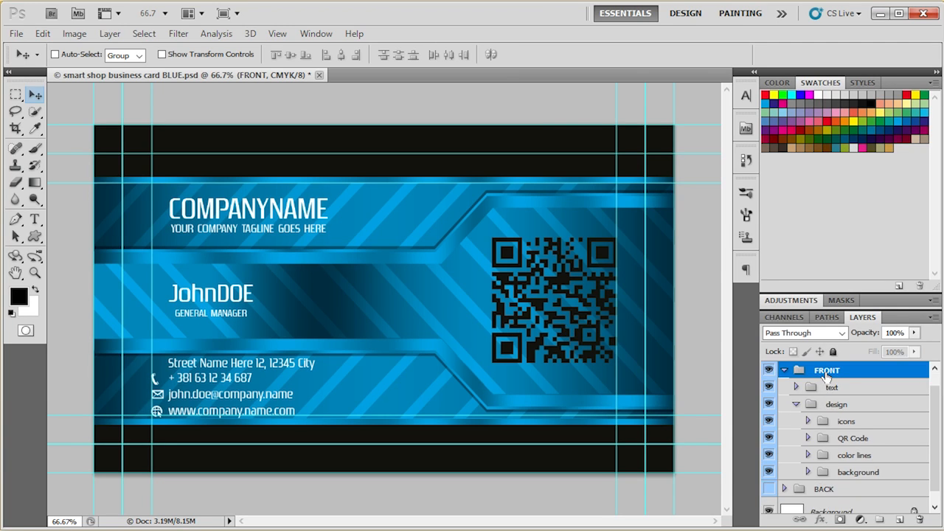
click(808, 438)
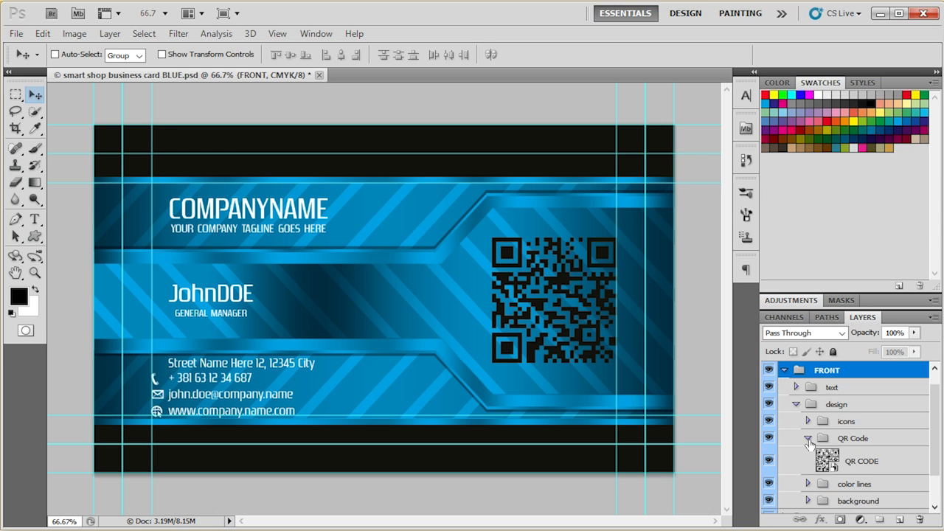
double_click(820, 459)
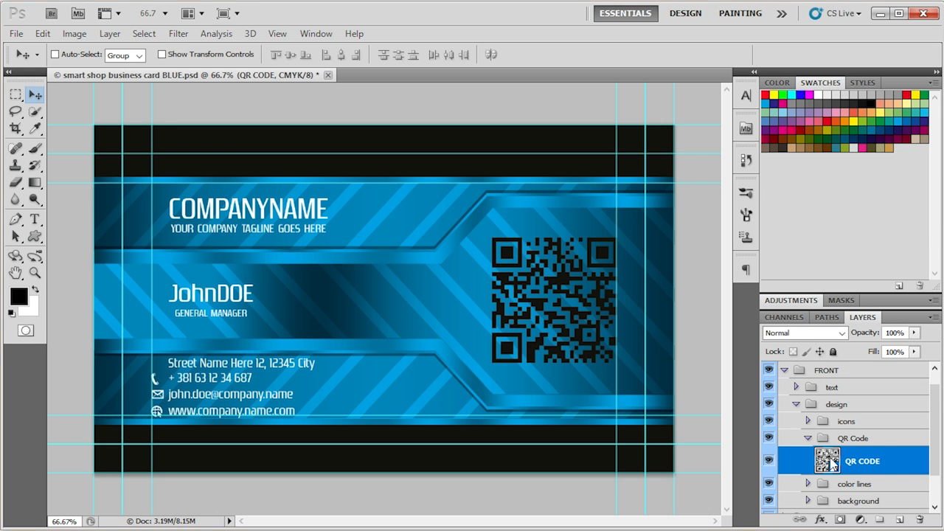
click(475, 231)
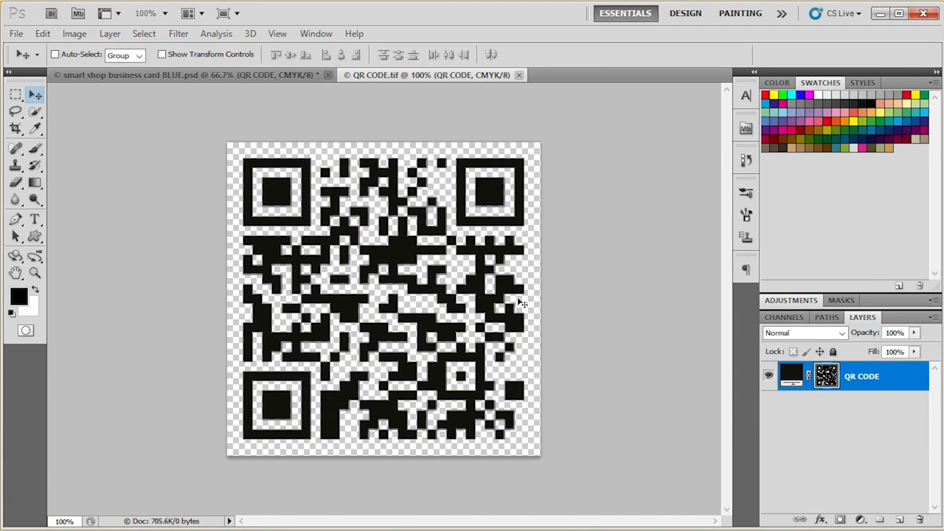
- Place the QR CODE image into QR CODE.tif at its original size and hide the old QR CODE layer
click(16, 33)
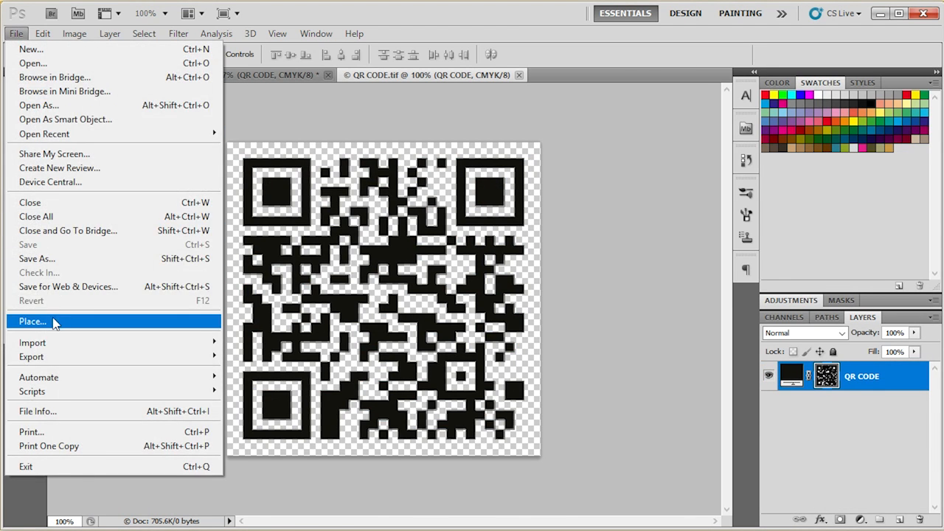
click(56, 323)
double_click(451, 111)
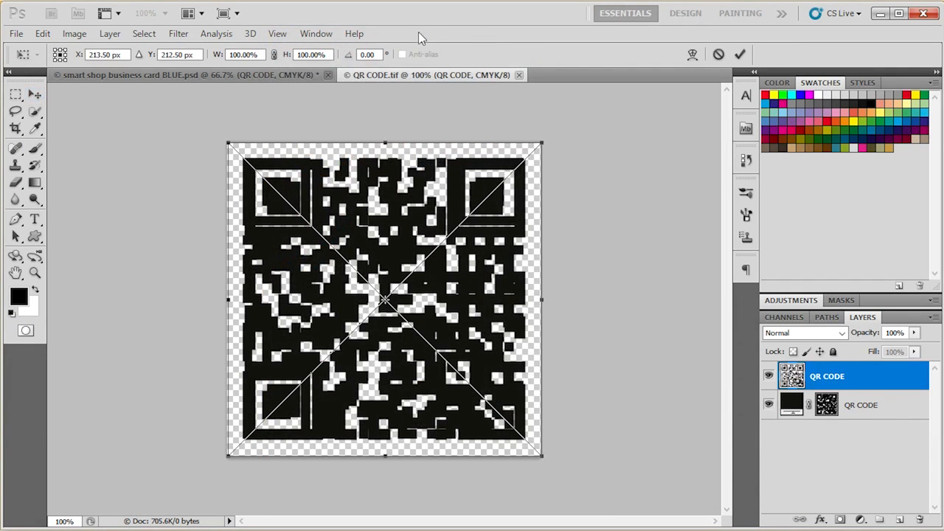
click(740, 54)
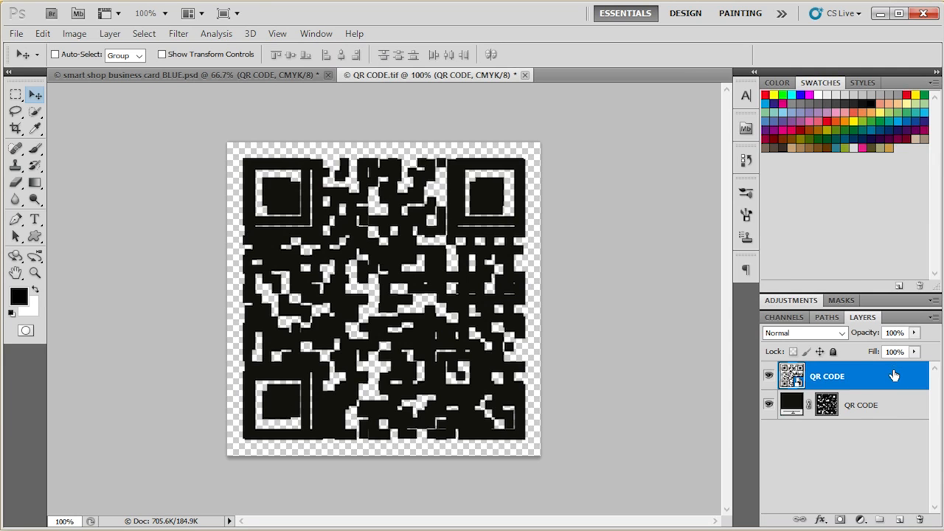
click(768, 405)
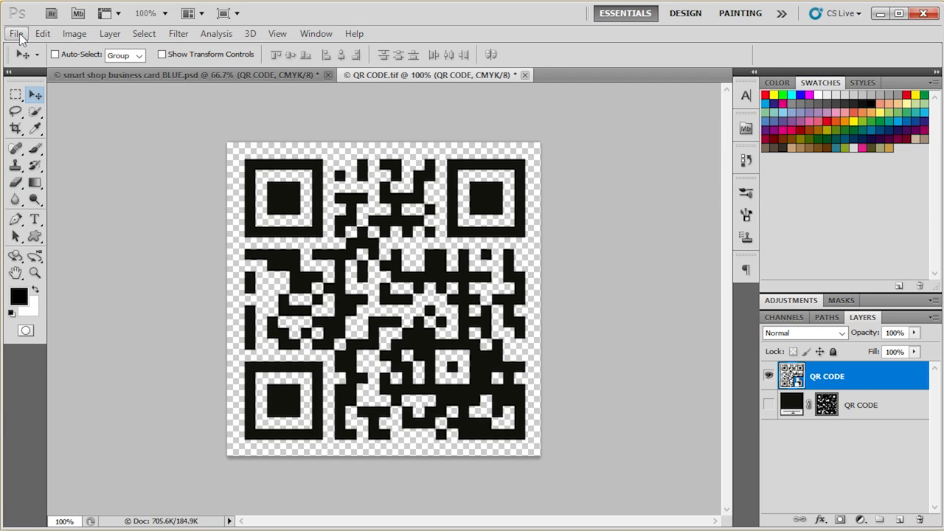
- Rasterize the placed QR CODE layer, then save and close QR CODE.tif to update the business card
right_click(831, 381)
click(887, 143)
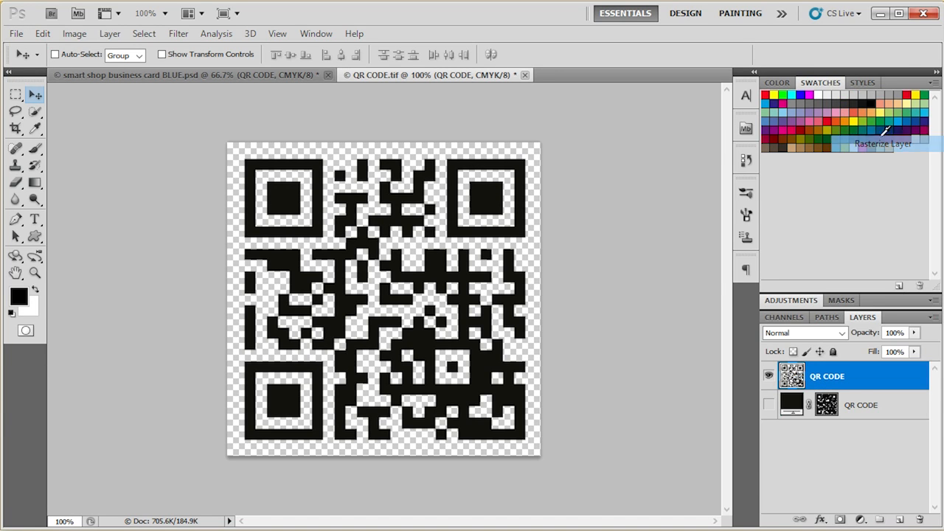
click(43, 33)
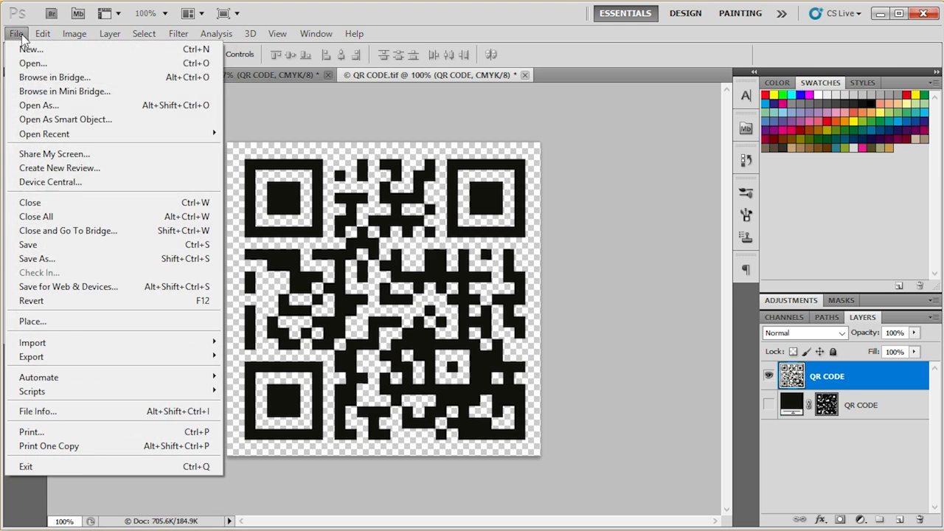
click(67, 246)
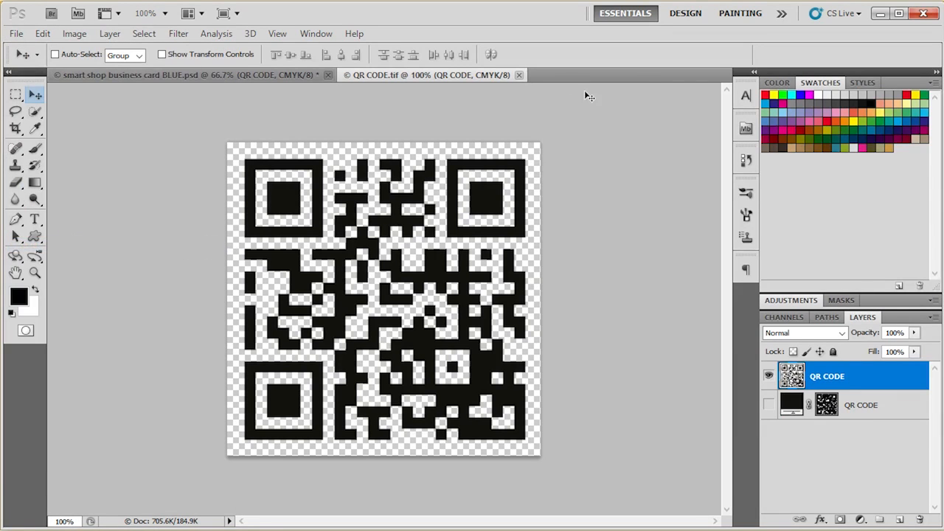
click(519, 76)
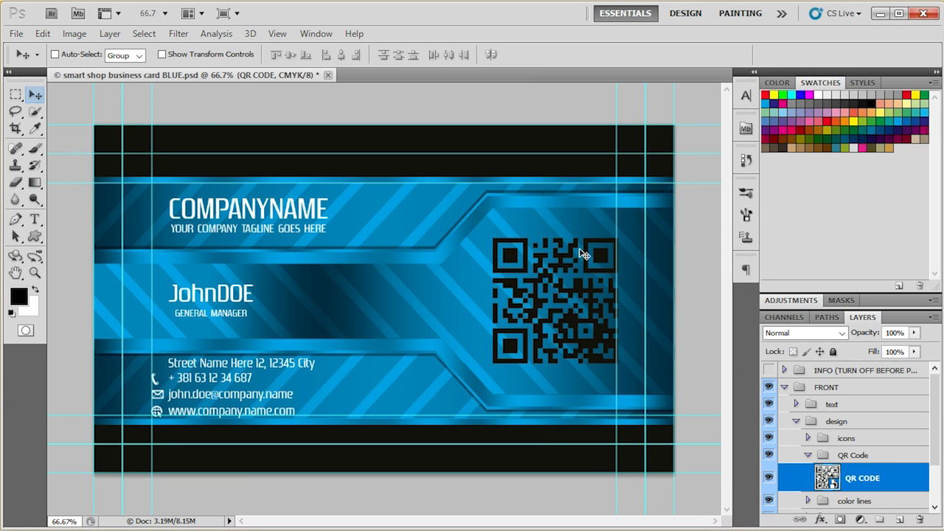
- Place the QR CODE image directly on the card, scale it to about 64% and position it over the existing QR code
click(17, 34)
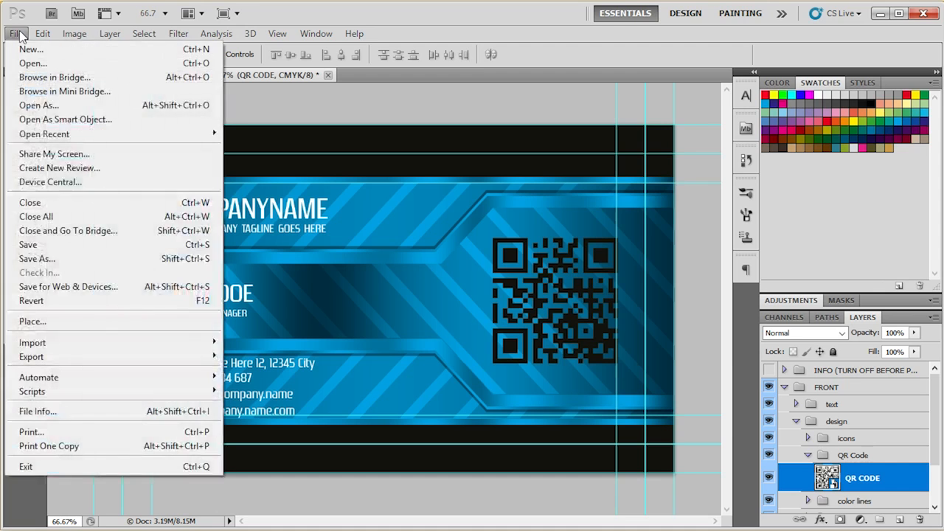
click(81, 321)
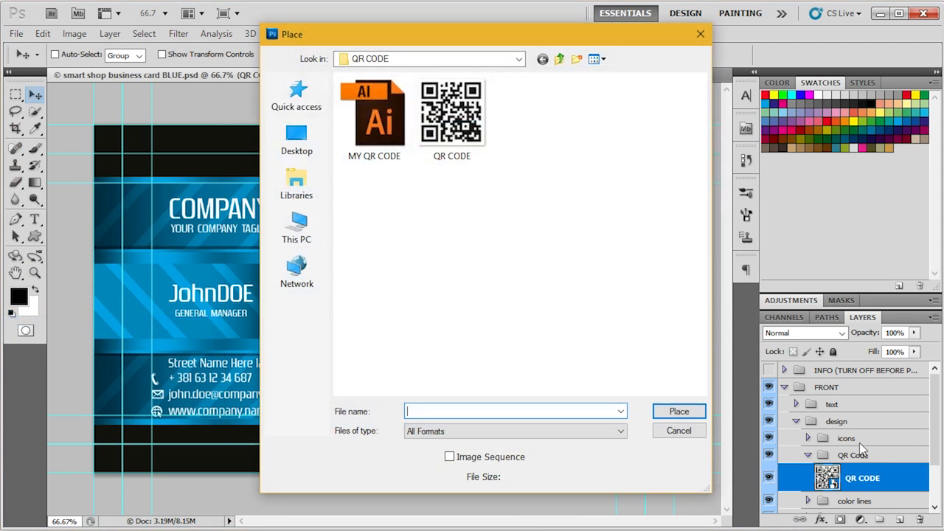
click(461, 109)
double_click(461, 109)
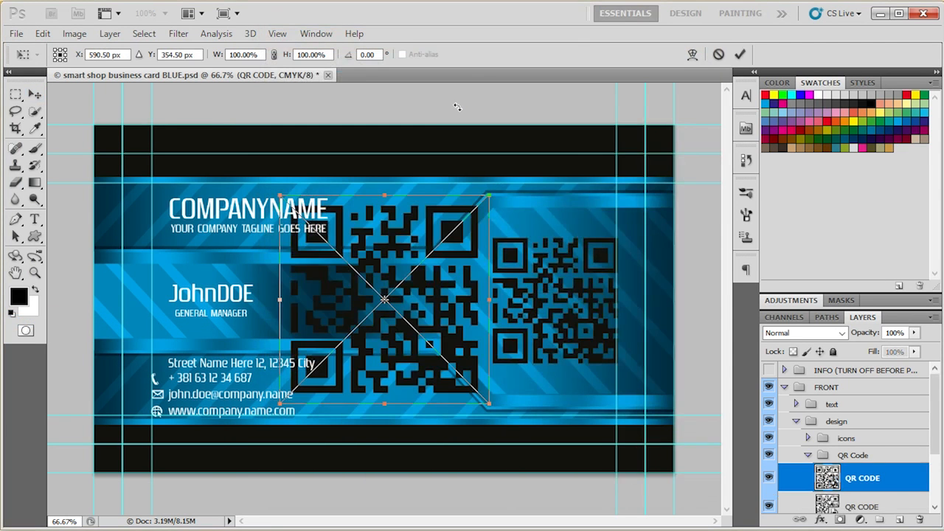
drag(491, 196, 448, 229)
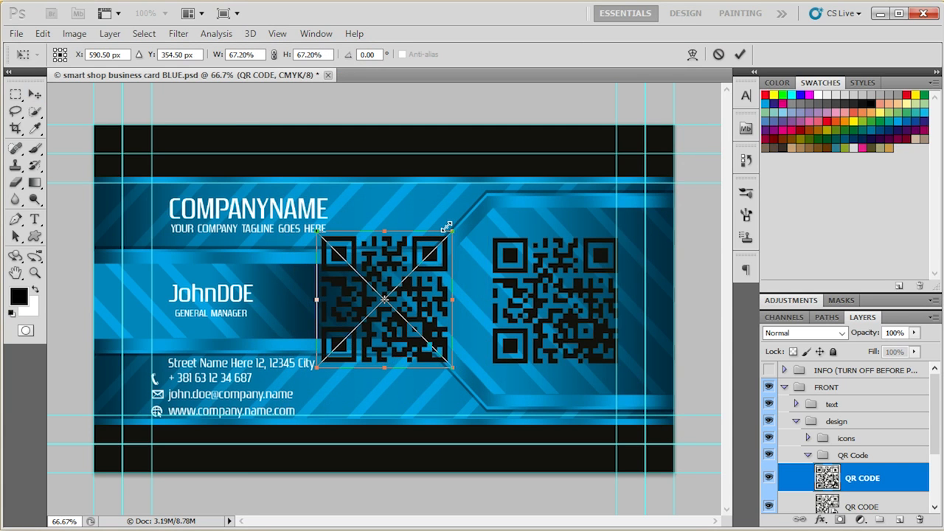
drag(442, 300, 599, 303)
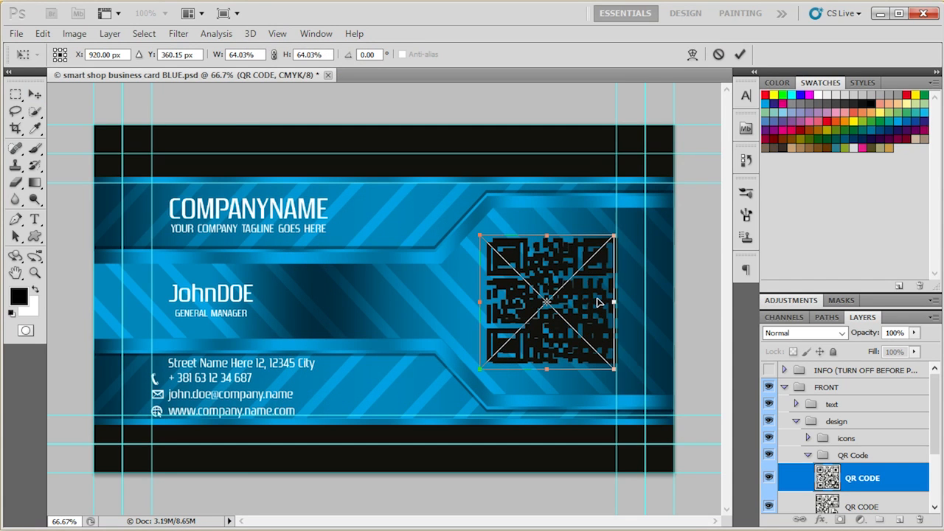
click(739, 54)
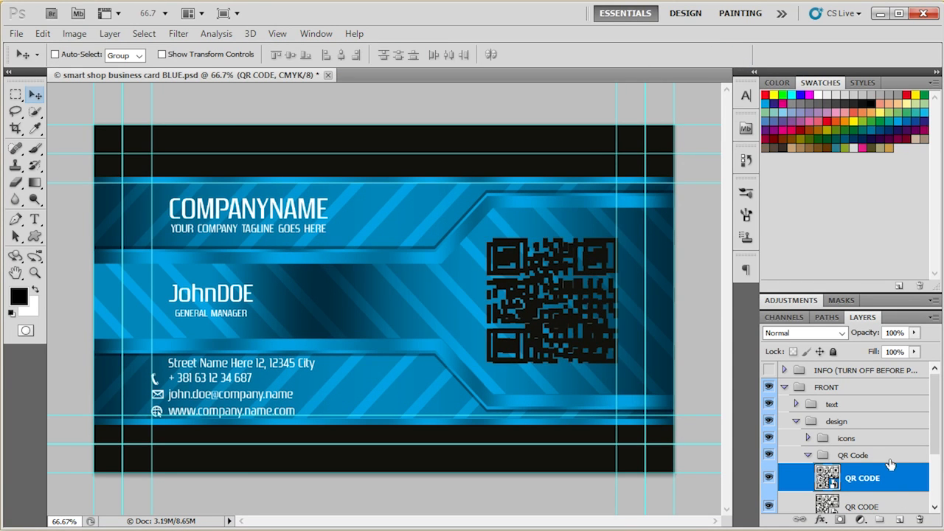
- Delete the upper QR CODE layer that was just placed in the QR Code group
scroll(896, 486, down, 2)
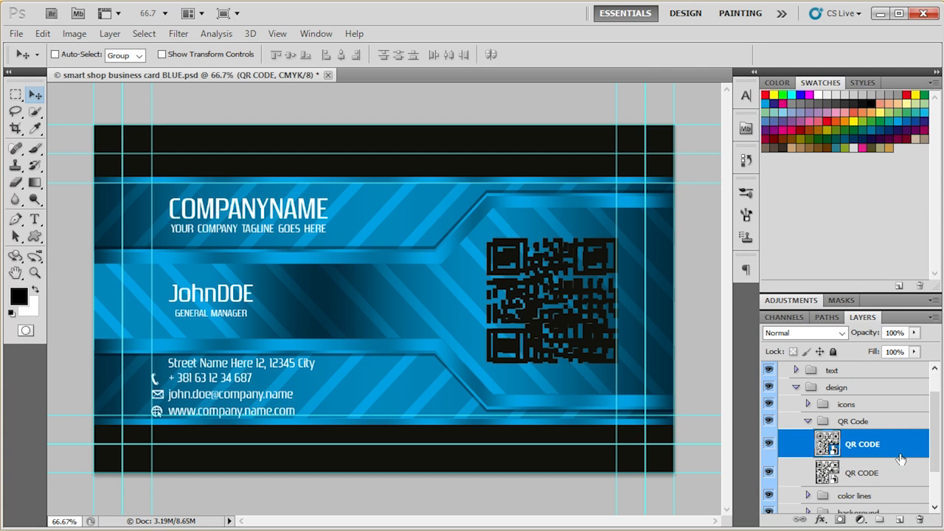
drag(902, 452, 919, 520)
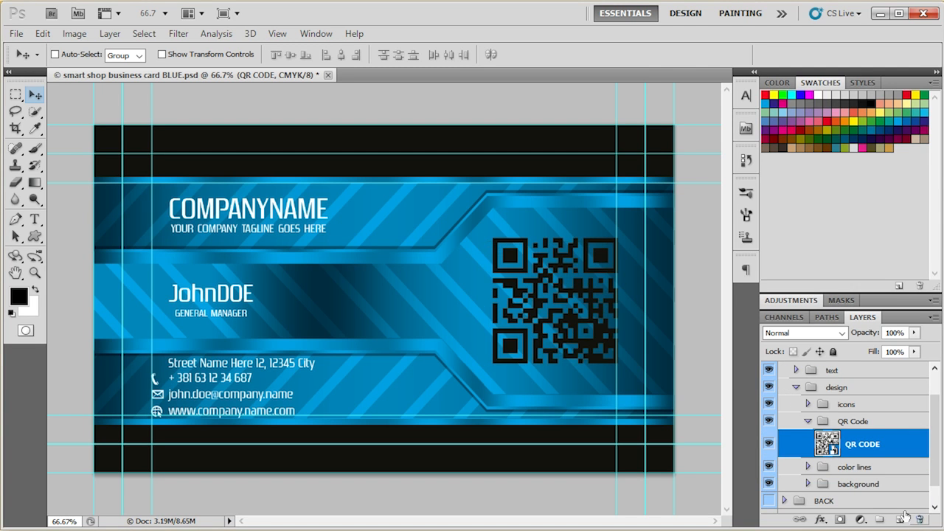
scroll(572, 361, up, 2)
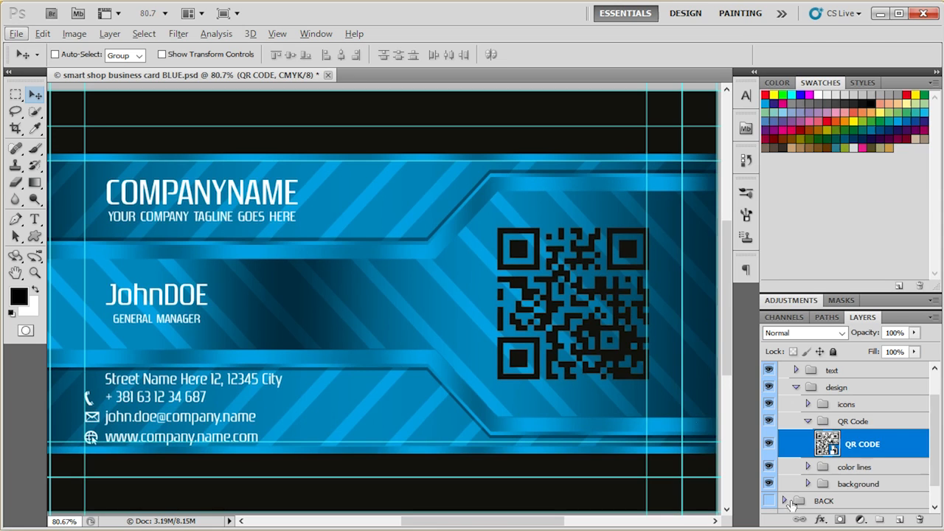
- Try an olive colour, #9a9c41, as the solid fill of the background layer in the front design
click(807, 422)
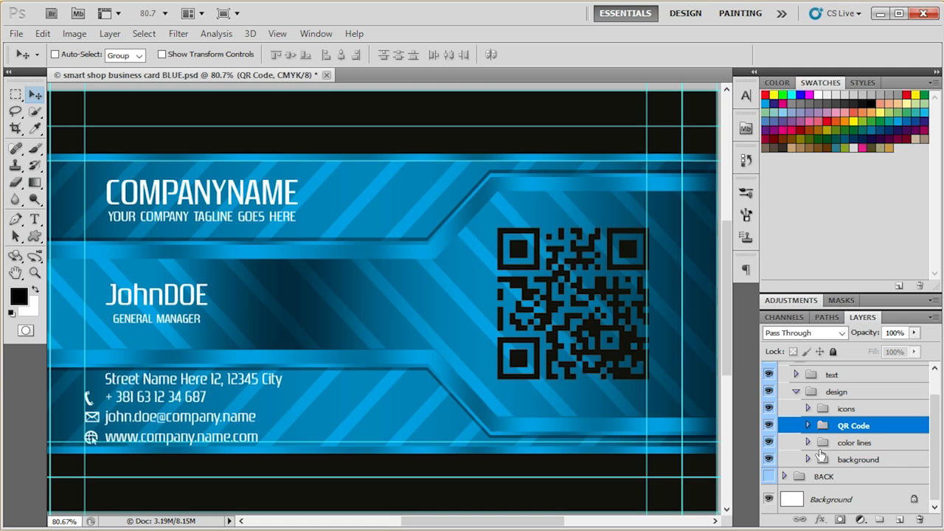
click(808, 460)
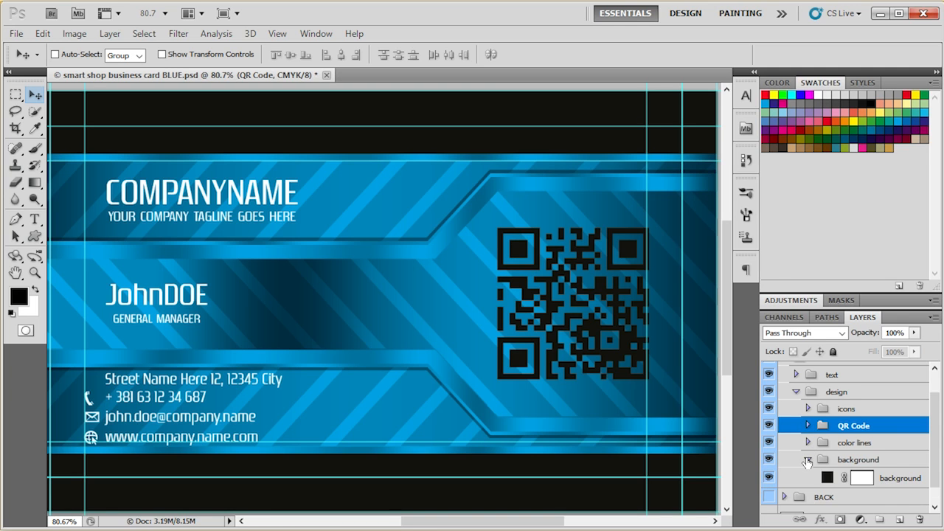
scroll(825, 461, down, 1)
click(826, 460)
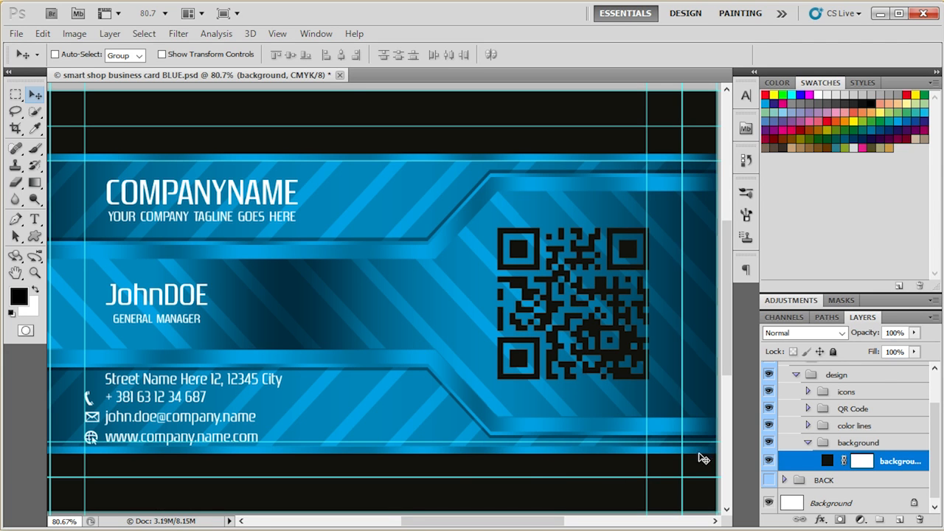
double_click(827, 462)
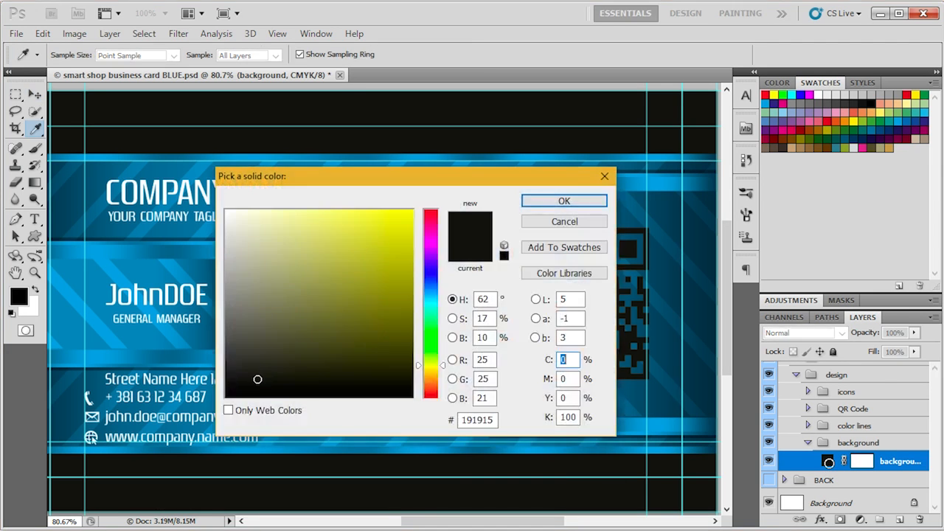
drag(322, 374, 335, 283)
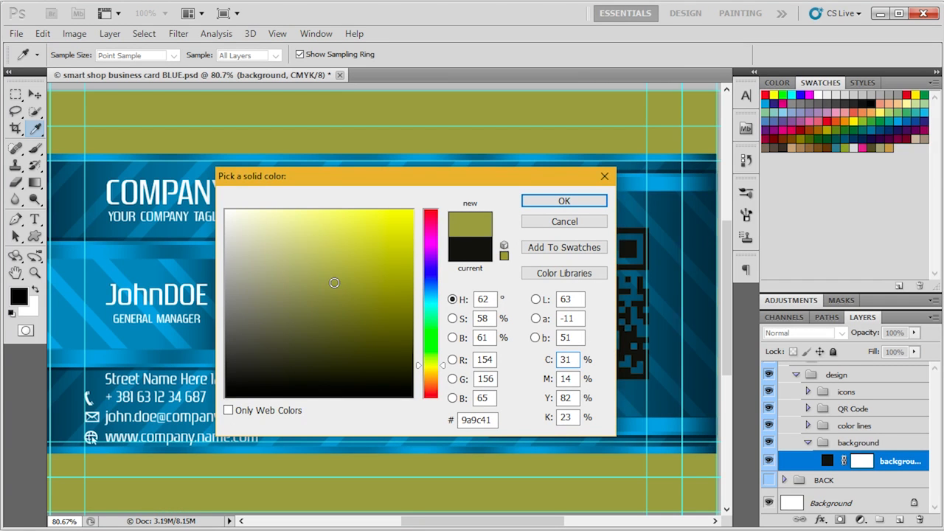
click(564, 221)
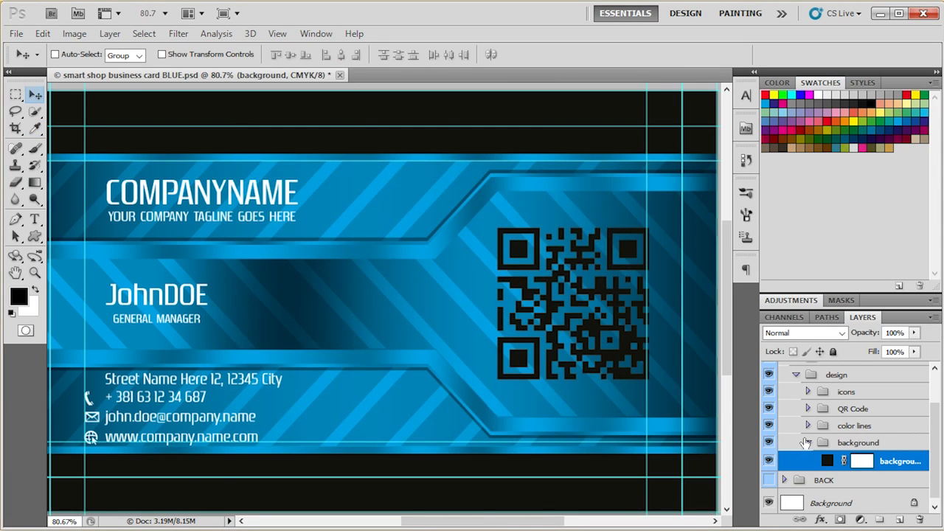
- Open the Gradient Overlay gradient of the top shape outline bevel layer in the color lines group for editing
click(808, 426)
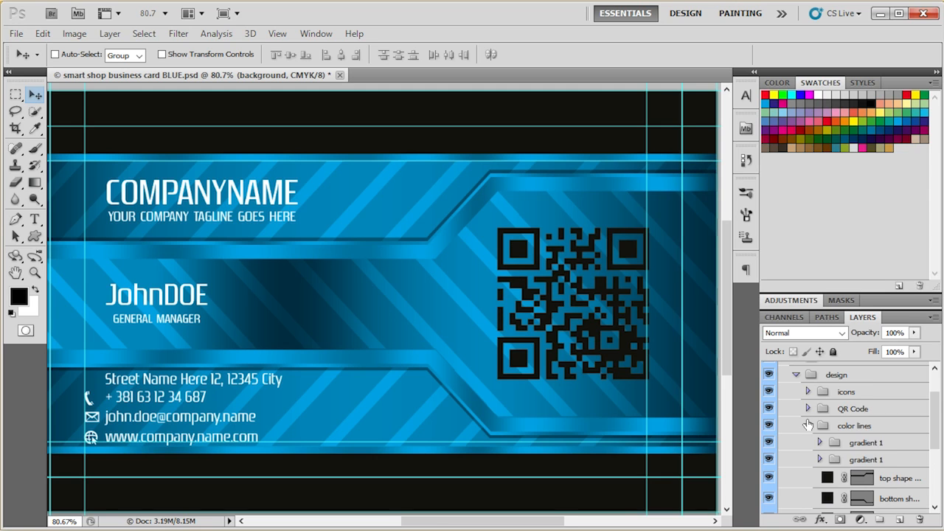
scroll(807, 426, down, 4)
click(820, 391)
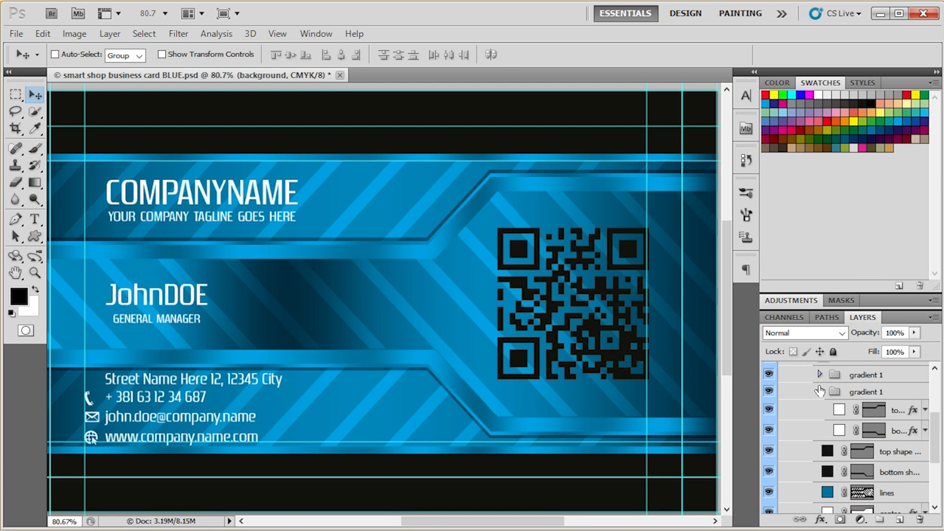
double_click(913, 413)
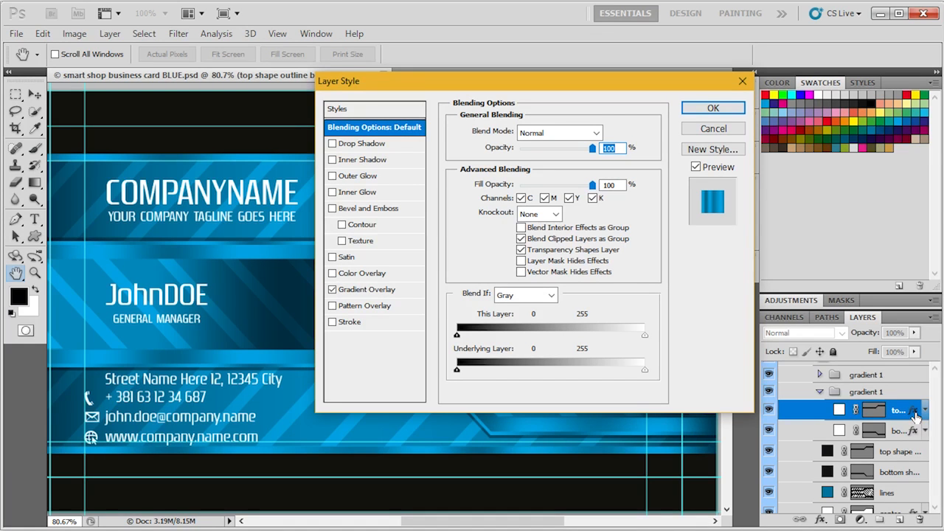
click(367, 291)
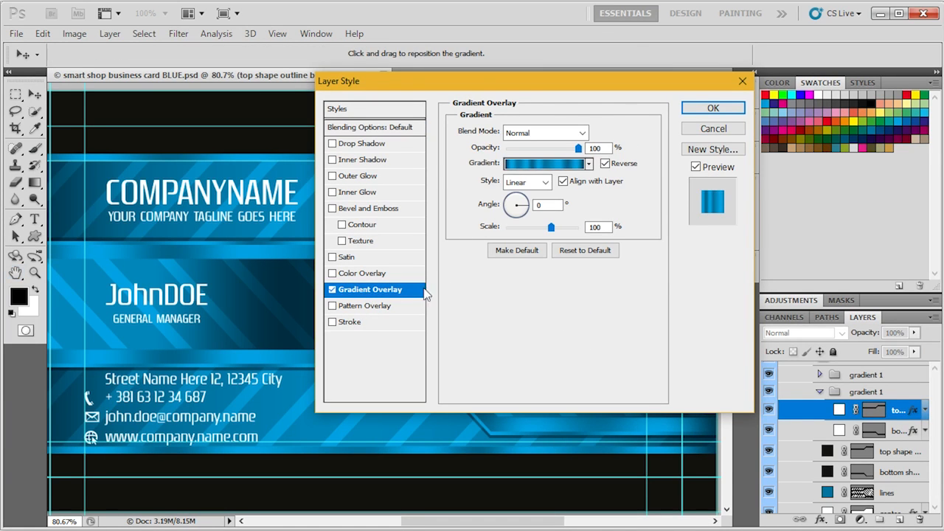
click(538, 163)
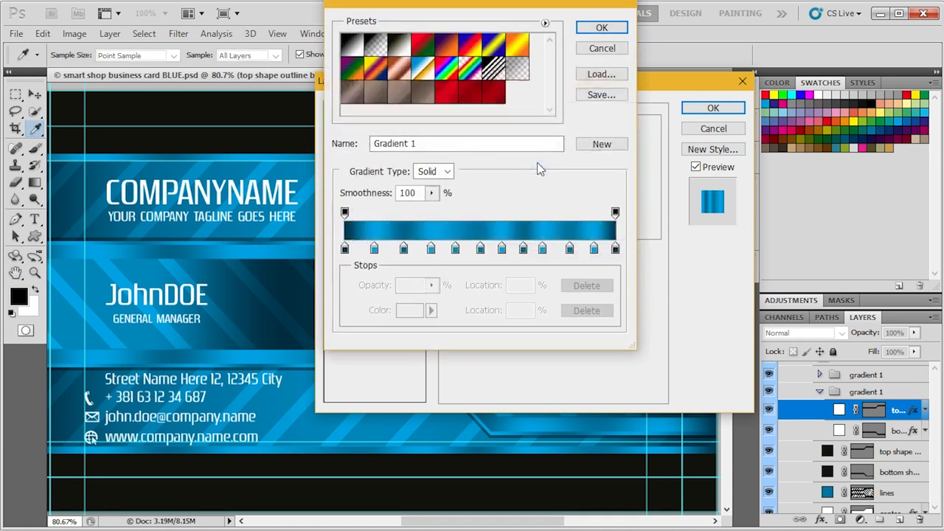
- Set the gradient's first colour stop, at 0%, to 0% cyan, 100% magenta and 100% yellow, keeping 80% black
click(344, 248)
click(398, 311)
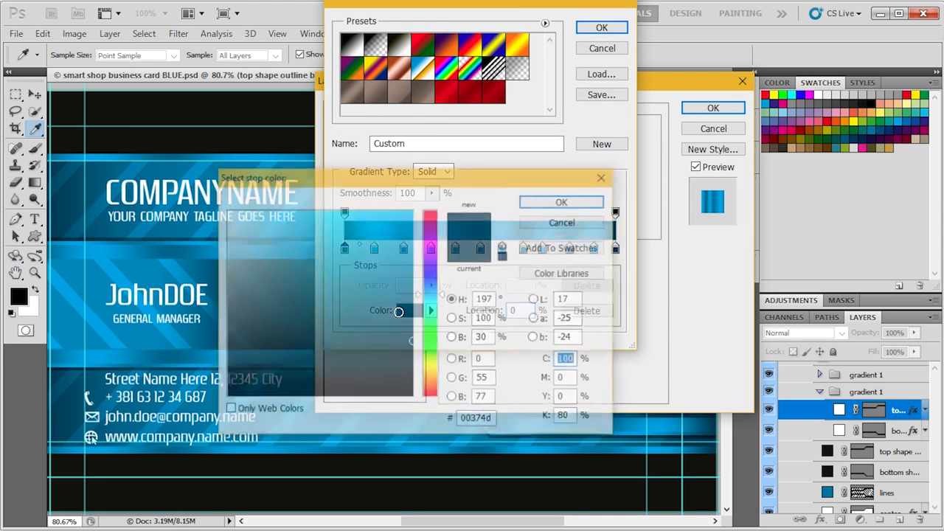
click(590, 225)
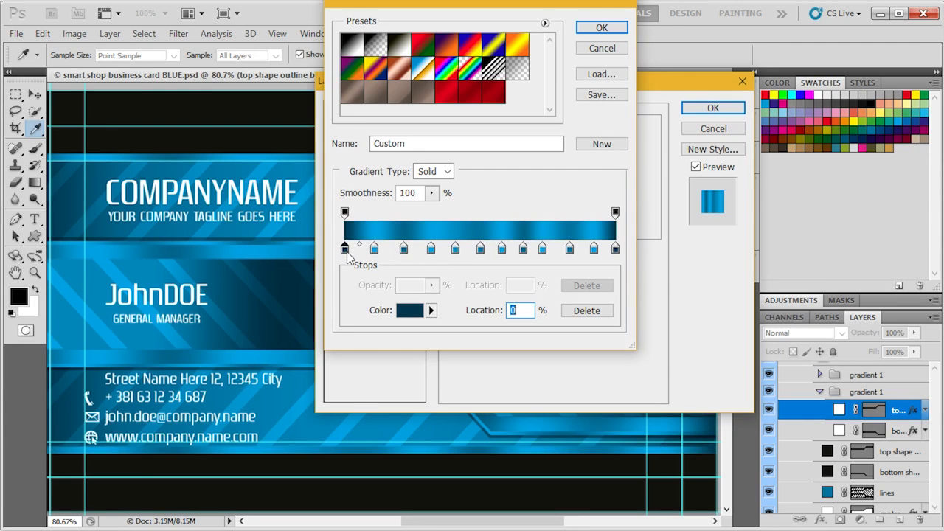
click(406, 311)
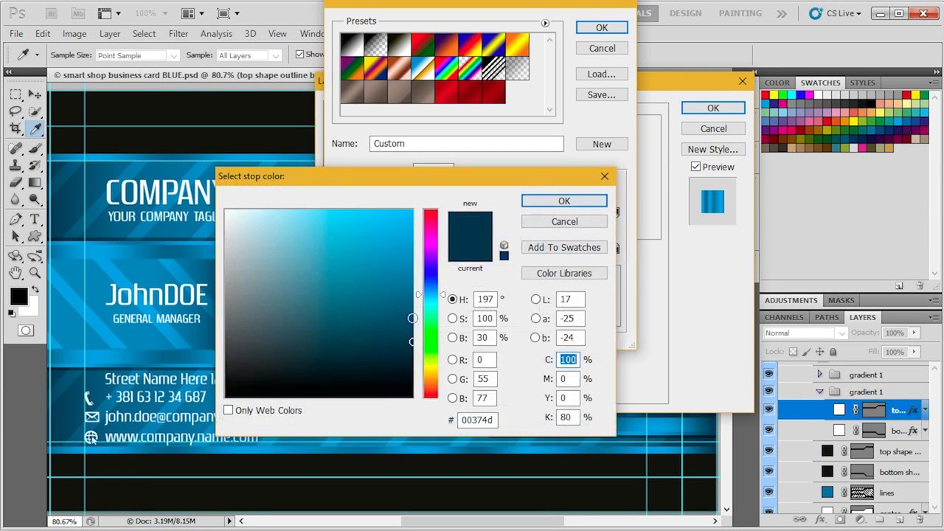
text(0)
key(Tab)
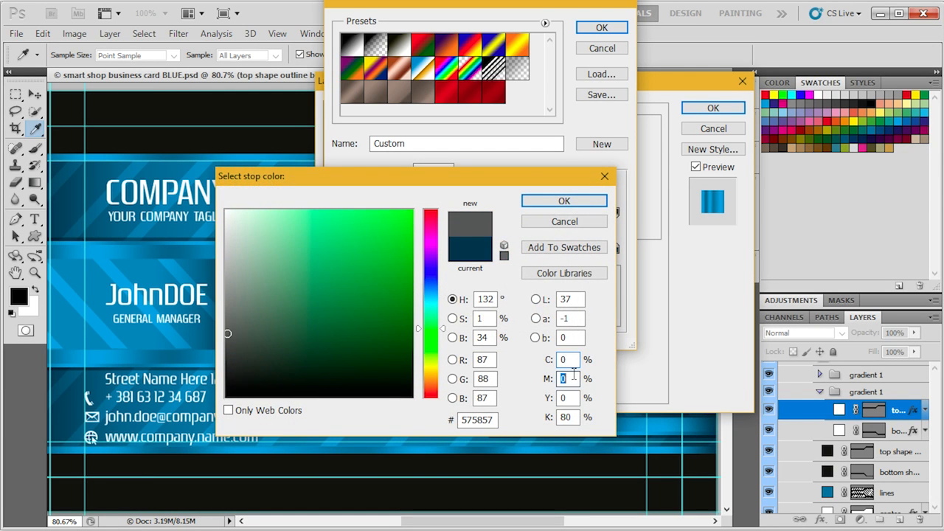
text(100)
key(Tab)
text(100)
key(Return)
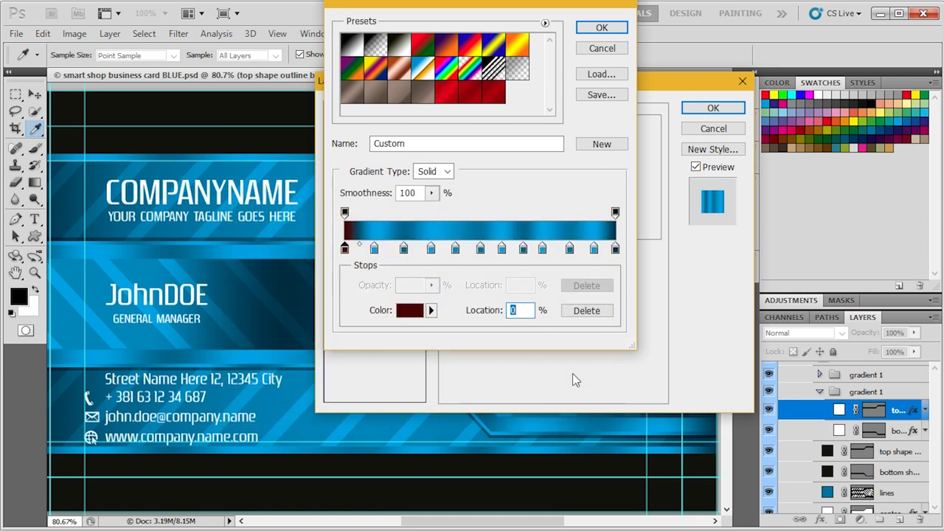
- Set the gradient's second colour stop, at 11%, to red with 0% cyan, 100% magenta and 100% yellow
click(374, 249)
click(413, 308)
text(0)
key(Tab)
text(100)
key(Tab)
text(100)
key(Return)
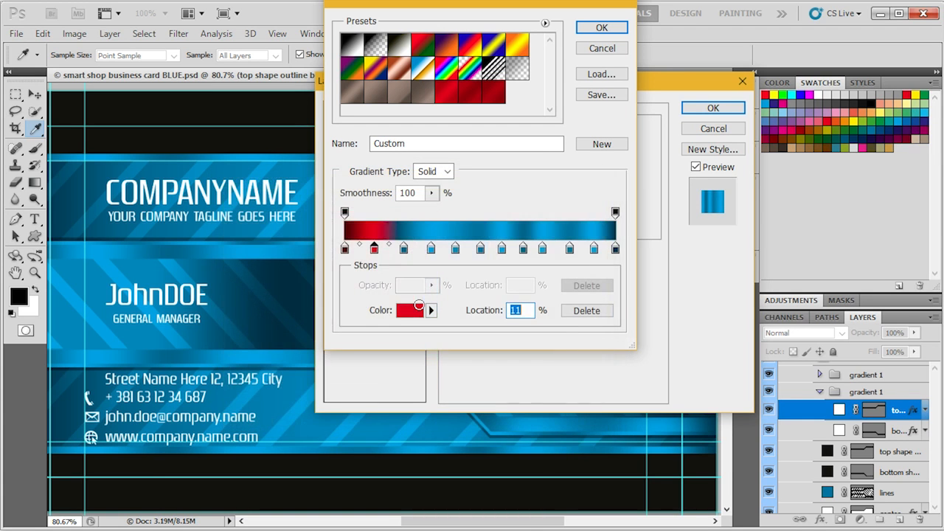
- Set the gradient's third colour stop to dark red with 0% cyan and 100% magenta
click(404, 251)
click(412, 304)
text(0)
key(Tab)
text(100)
key(Tab)
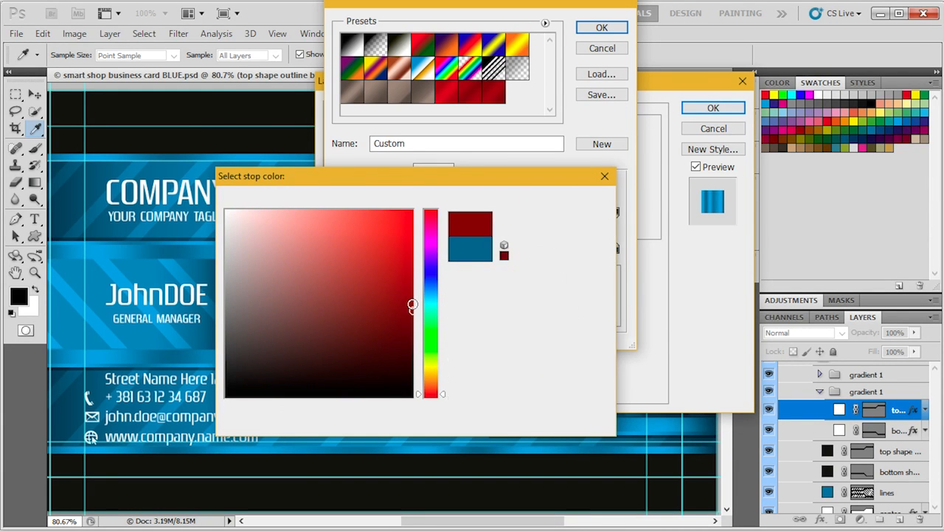
key(Return)
- Set the gradient's fourth colour stop, at 32%, to 0% cyan, 100% magenta and 100% yellow
click(431, 250)
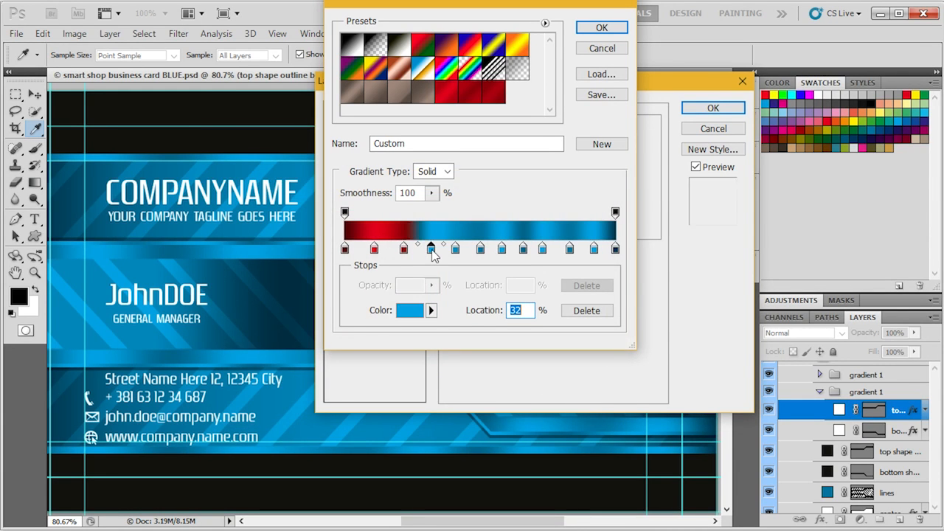
click(418, 314)
text(0)
key(Tab)
text(100)
key(Tab)
text(100)
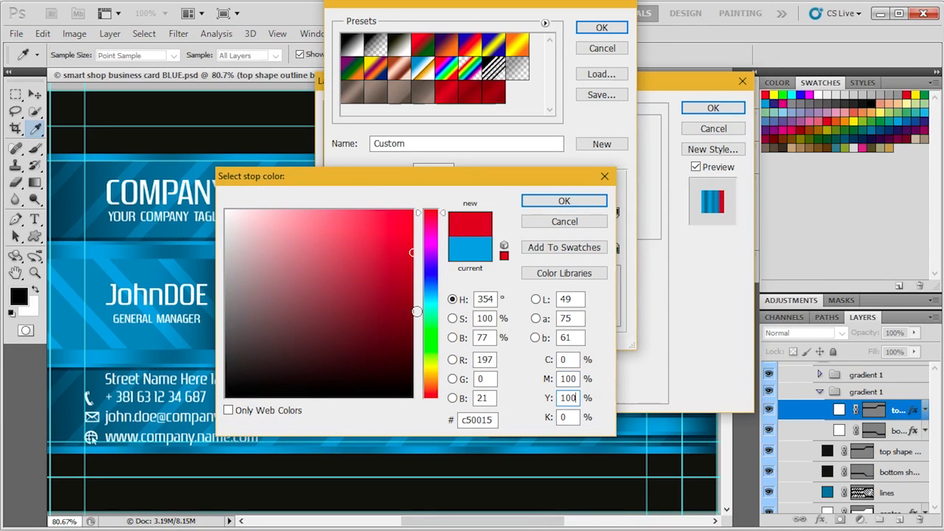
click(590, 200)
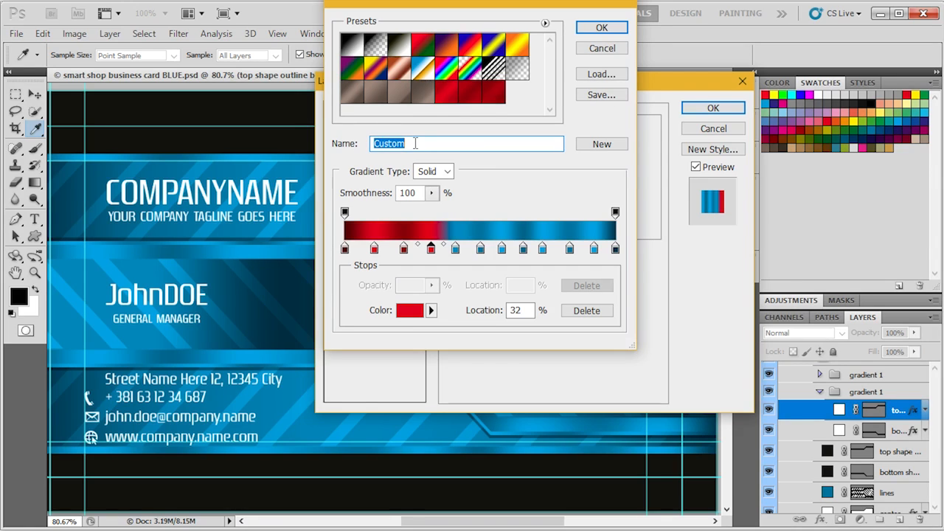
- Save the edited gradient as a new preset named GR1 and apply it to the top shape outline bevel layer
text(GR1)
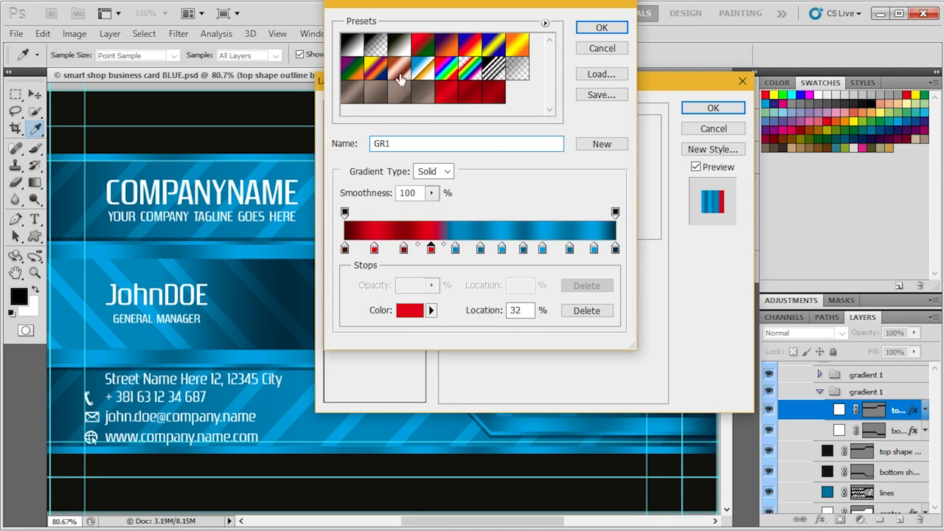
click(601, 144)
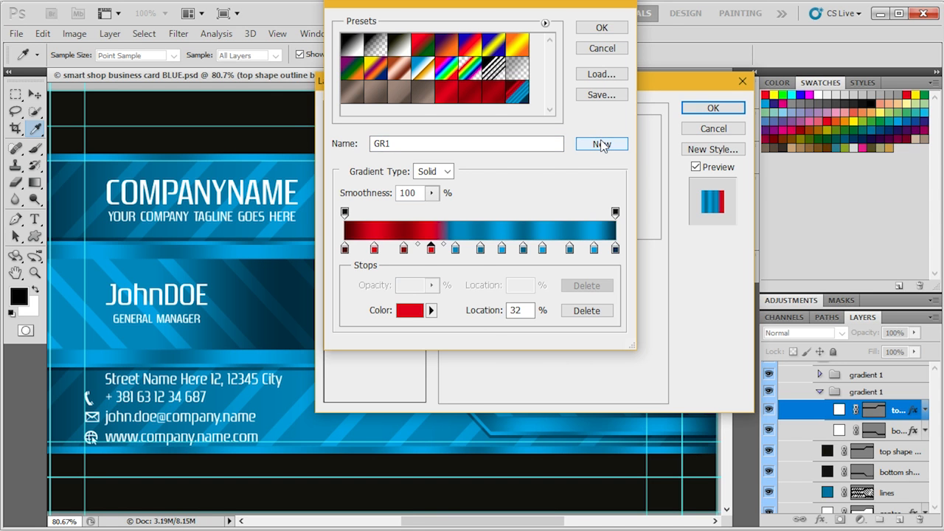
click(602, 27)
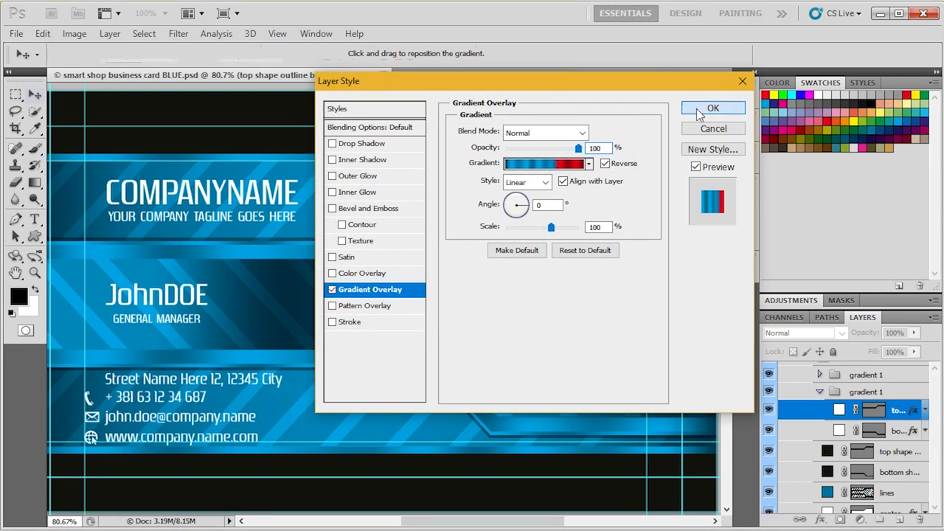
click(696, 108)
- Apply the GR1 preset as the Gradient Overlay of the bottom shape outline bevel layer
click(915, 432)
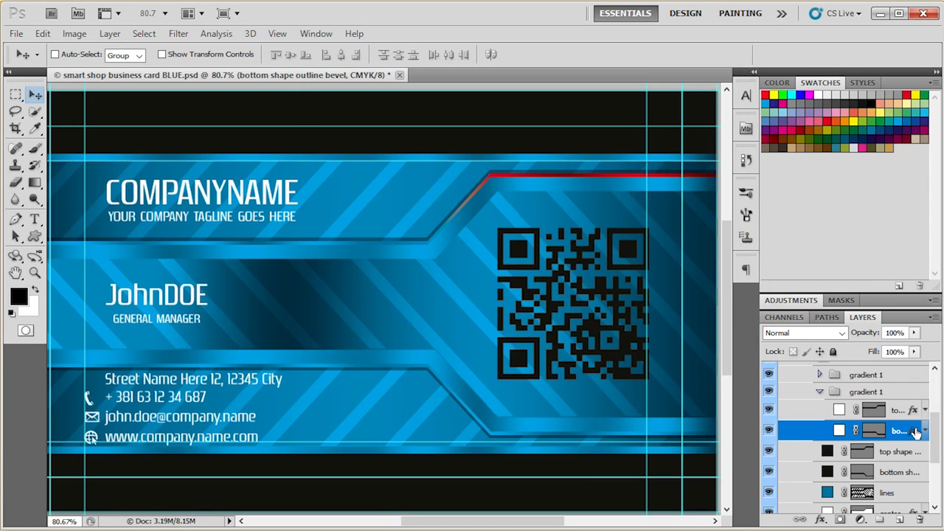
double_click(916, 431)
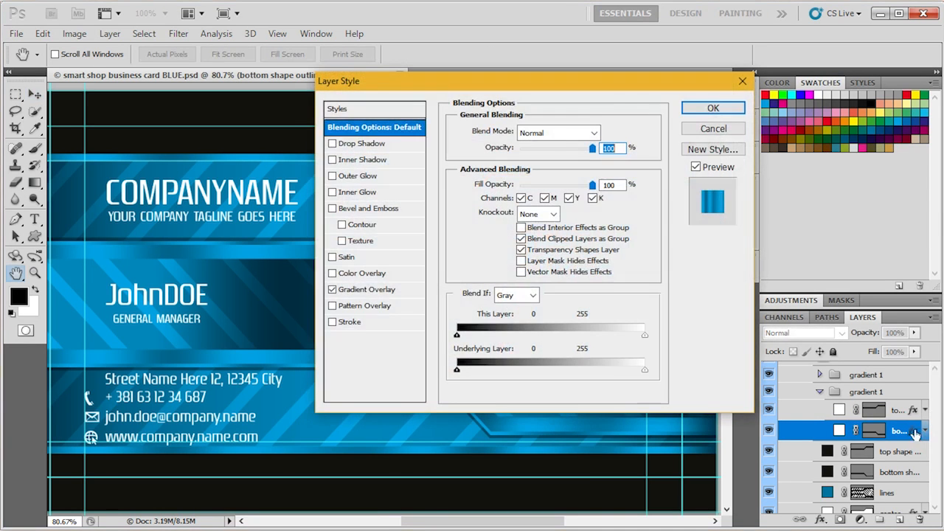
click(367, 293)
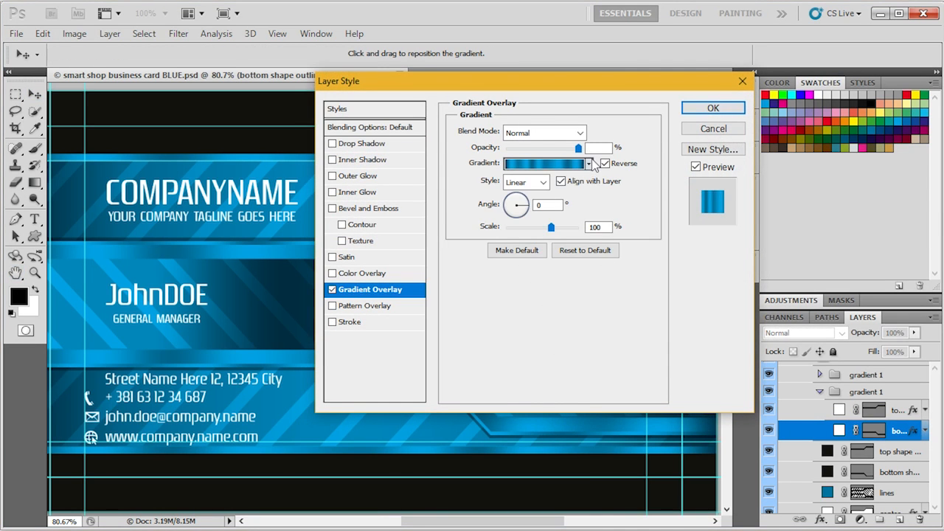
click(589, 164)
click(602, 272)
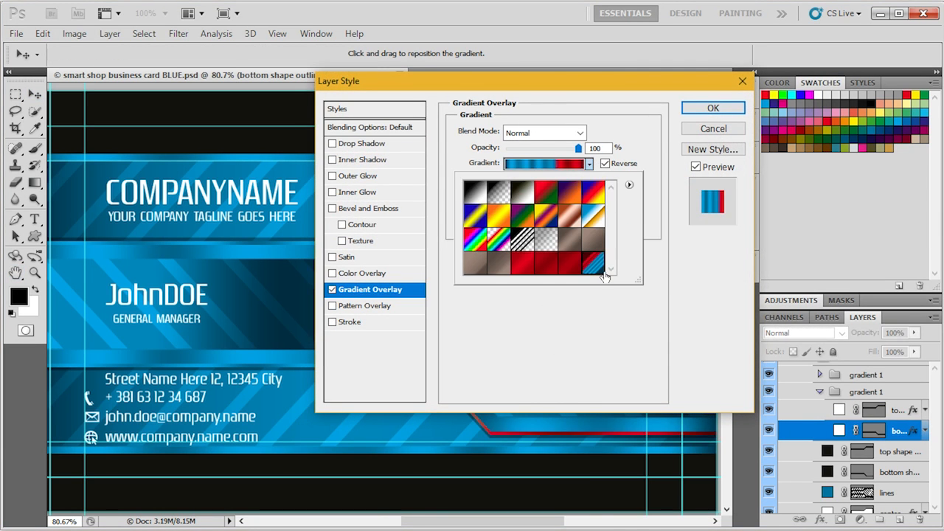
click(712, 108)
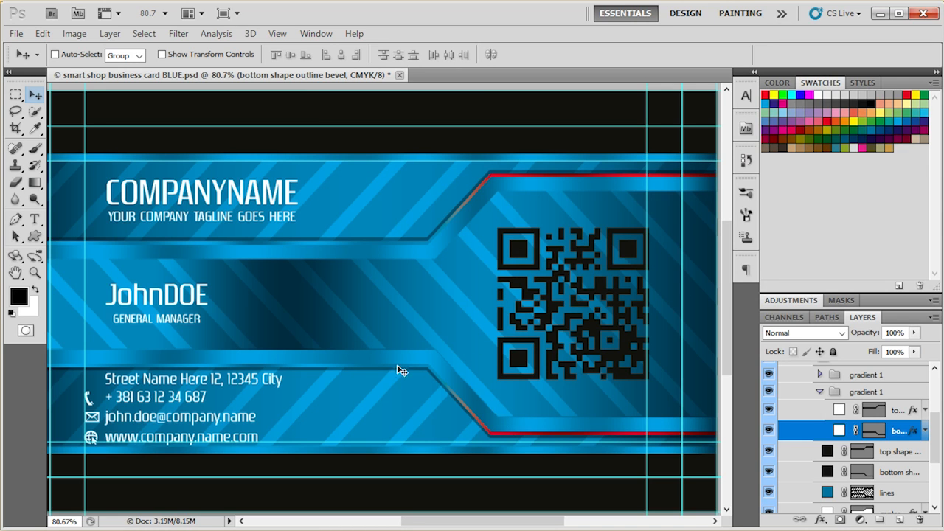
- Try a dark red solid fill with 0% cyan, 100% magenta and 100% yellow on the lines layer
click(826, 453)
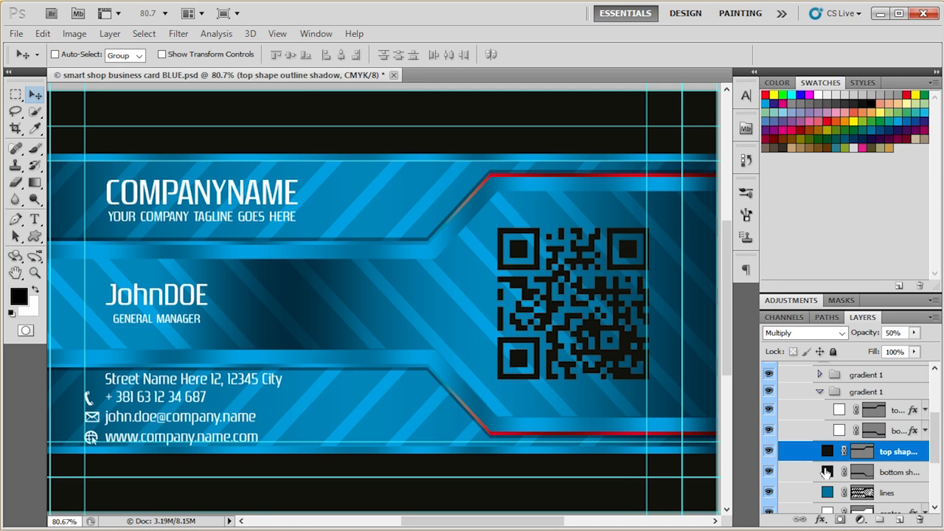
scroll(830, 451, down, 2)
click(830, 444)
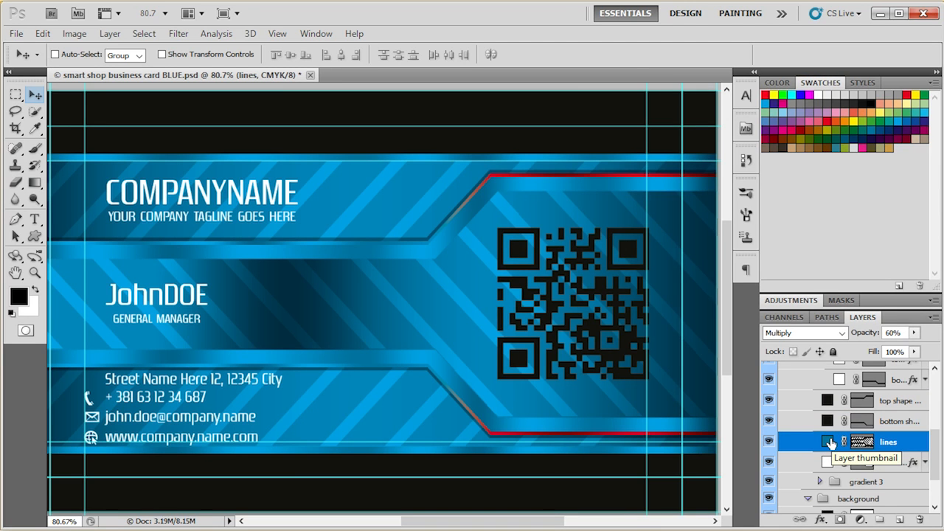
double_click(829, 441)
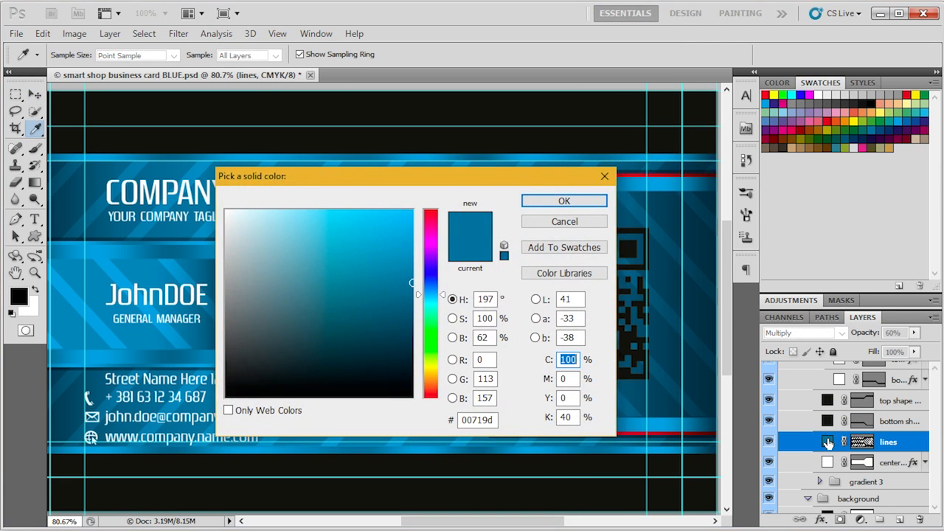
text(0)
key(Tab)
text(100)
key(Tab)
text(100)
key(Tab)
key(Return)
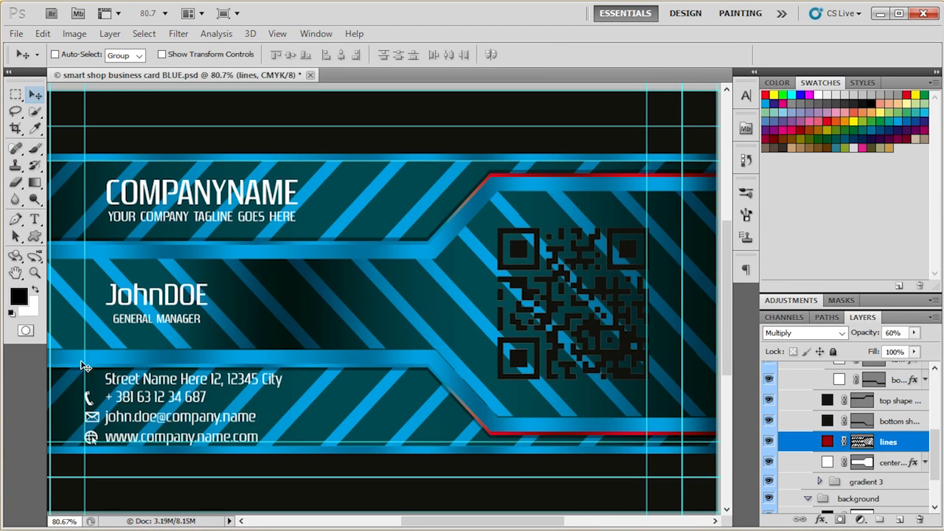
- Set the foreground colour to red with 0% cyan, 100% magenta, 100% yellow and 0% black
click(18, 295)
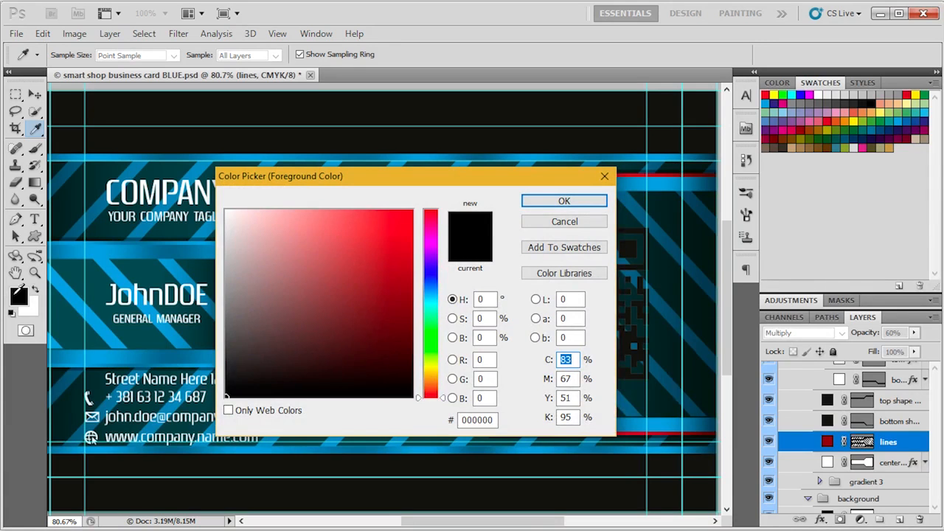
text(0)
key(Tab)
text(100)
key(Tab)
text(100)
key(Tab)
text(0)
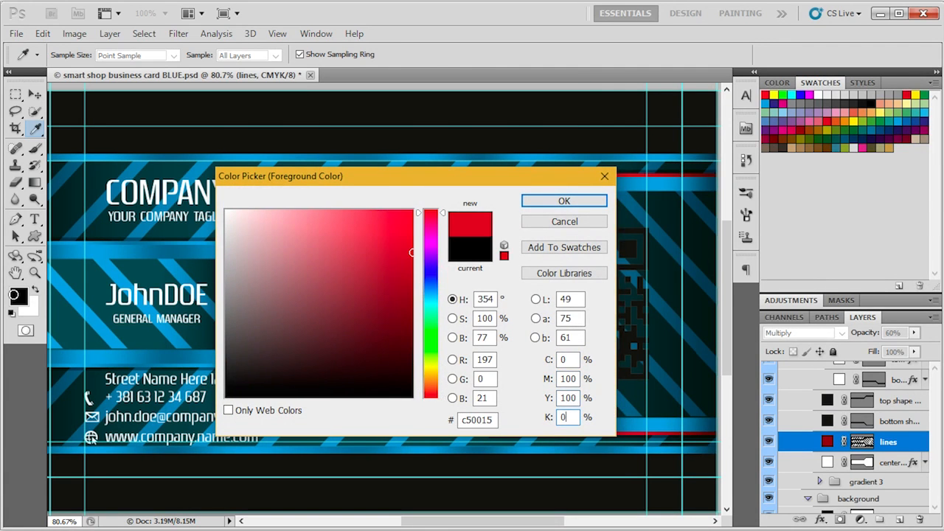
key(Return)
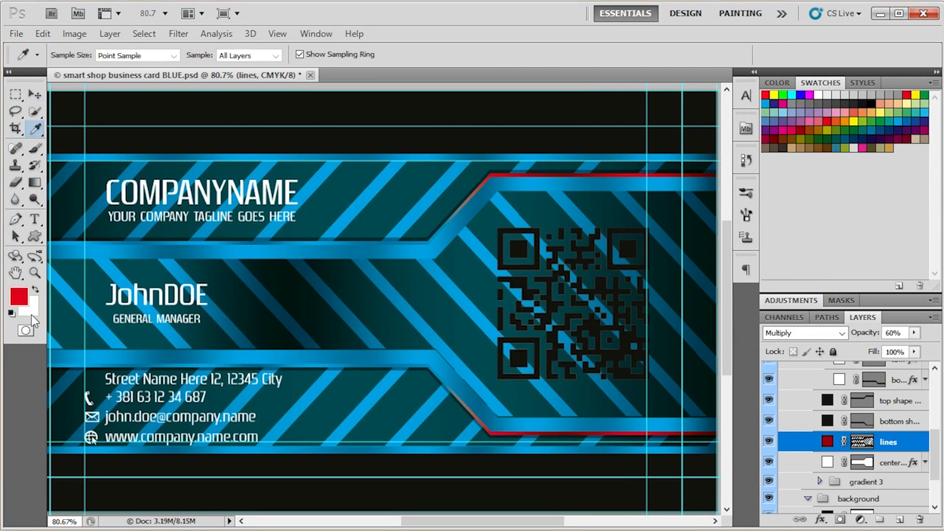
- Set the background colour to dark red with 100% magenta, 100% yellow and 50% black
click(30, 313)
key(Tab)
text(100)
key(Tab)
text(100)
key(Tab)
text(50)
key(Return)
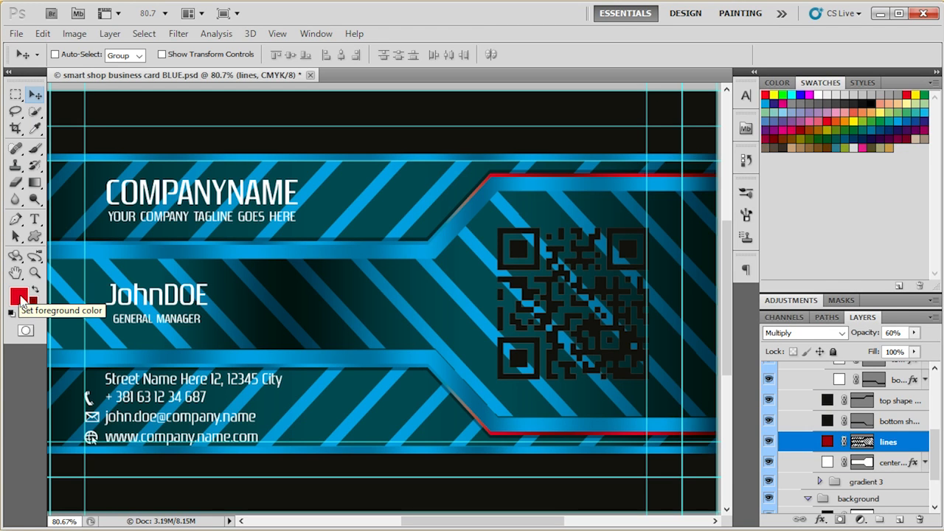
- Fill the lines layer with the foreground red and both shape outline shadow layers with the dark red background colour
click(827, 443)
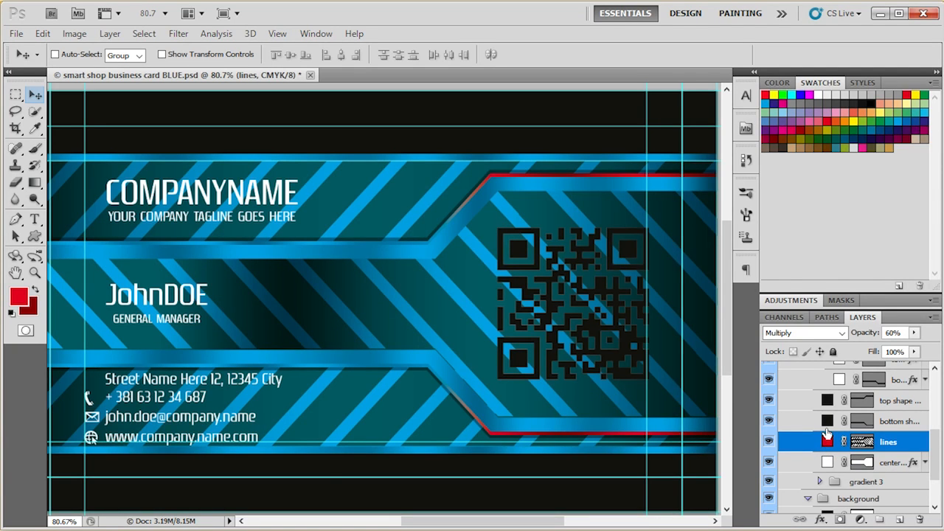
click(827, 424)
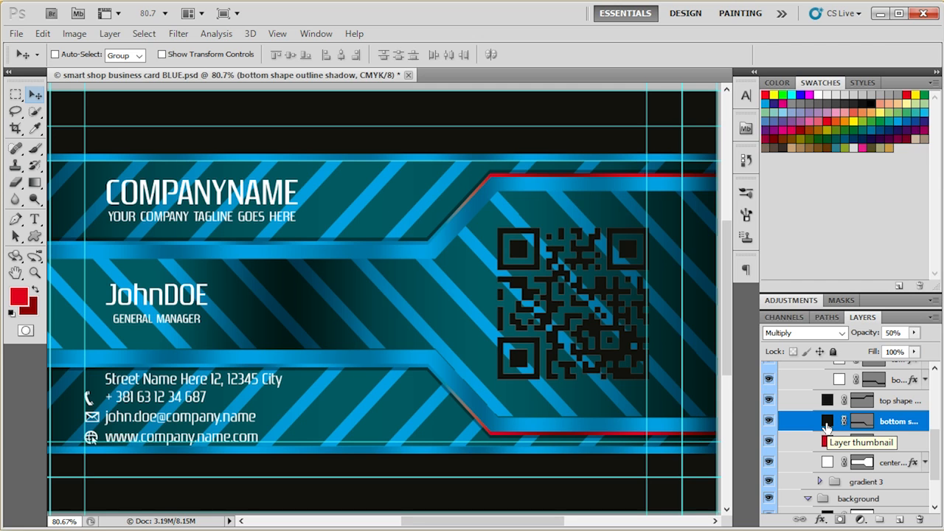
key(ctrl+BackSpace)
click(827, 408)
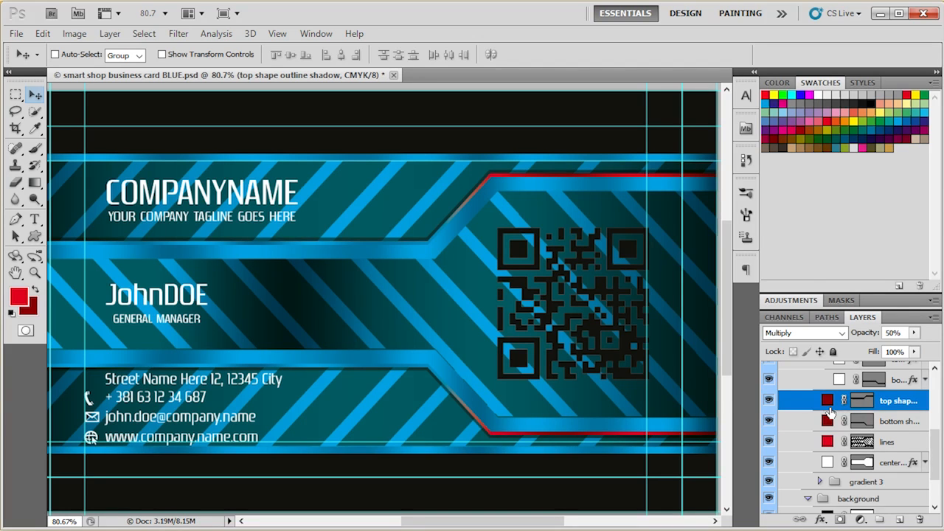
- Fill the background layer in the background group with the dark red background colour, trying the foreground red for comparison
scroll(818, 443, down, 3)
click(826, 459)
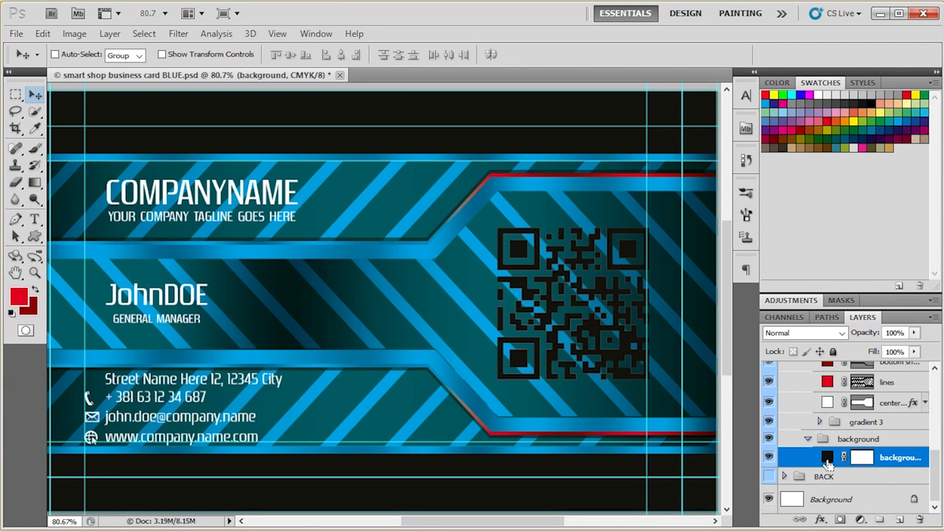
key(ctrl+BackSpace)
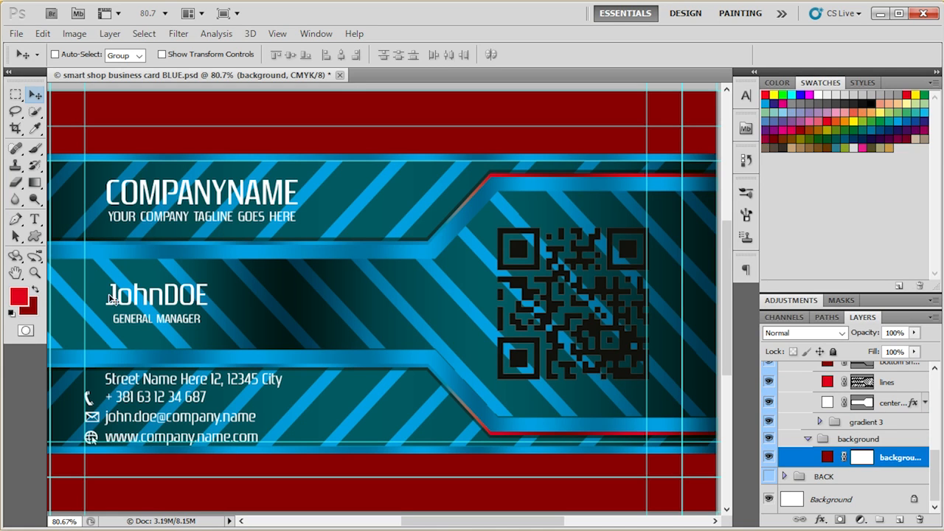
key(alt+BackSpace)
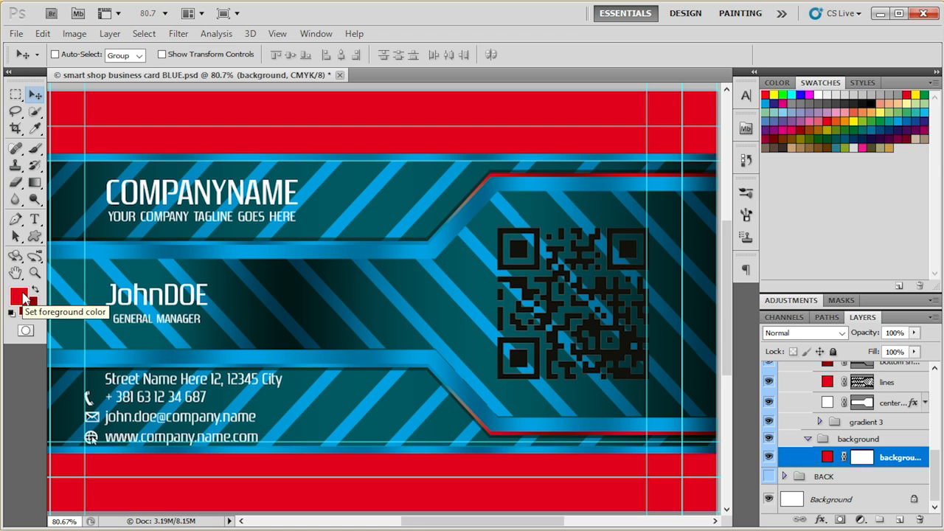
key(ctrl+BackSpace)
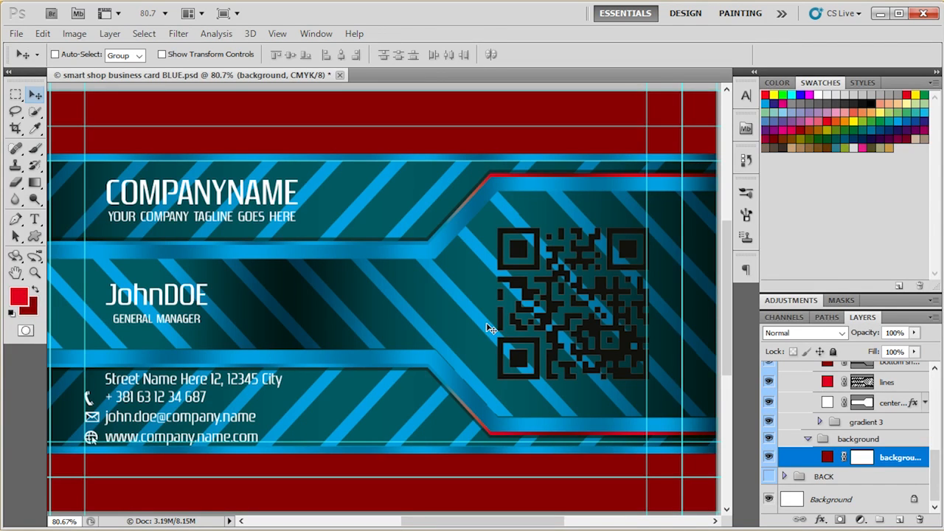
scroll(502, 313, up, 2)
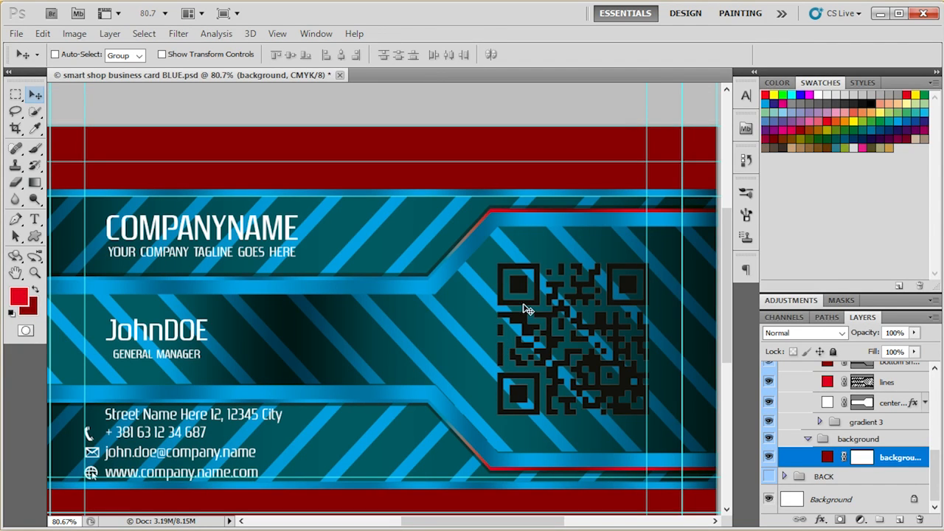
scroll(536, 323, down, 2)
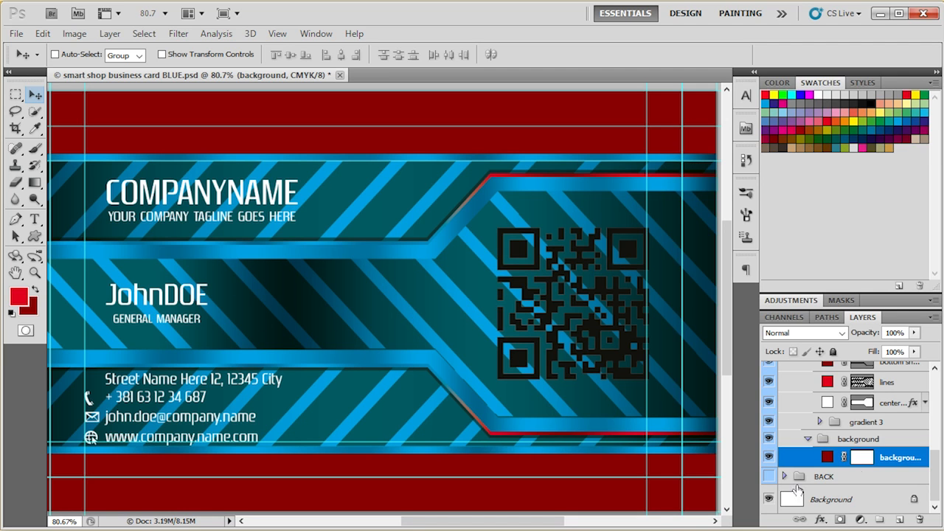
- Collapse the expanded gradient 1, color lines and design groups and expand the text group within FRONT
scroll(797, 491, up, 5)
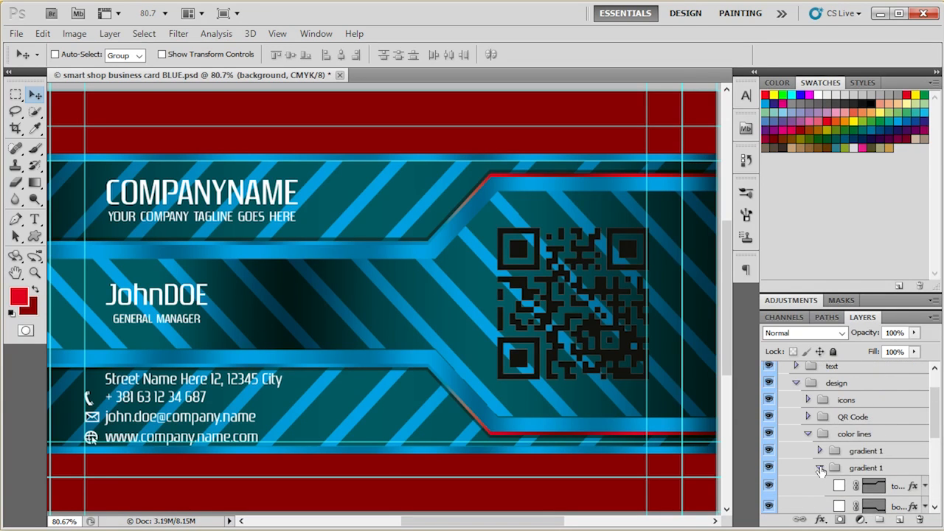
click(820, 469)
click(806, 434)
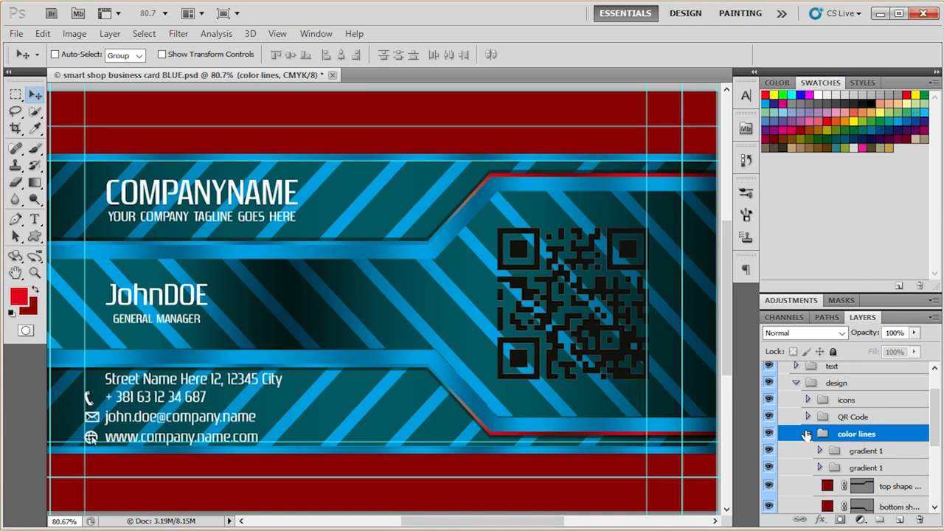
click(806, 435)
click(796, 382)
click(852, 410)
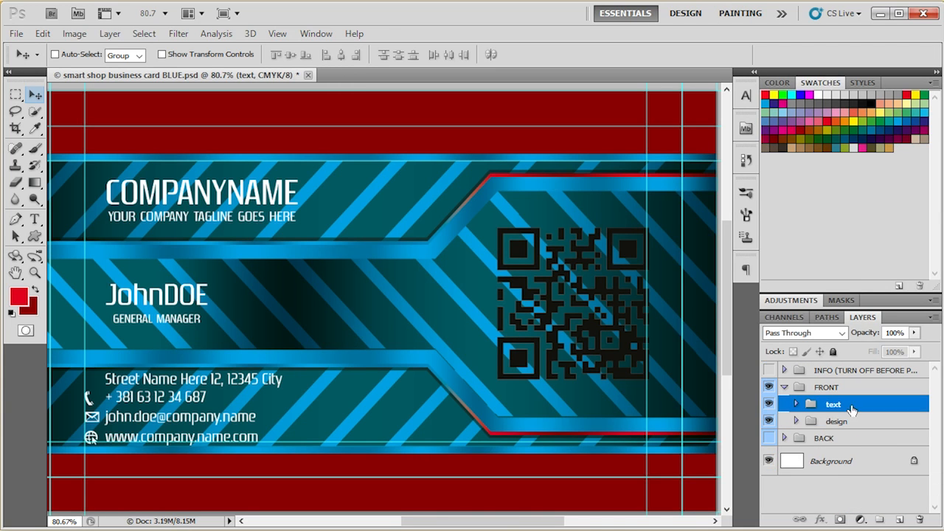
click(796, 405)
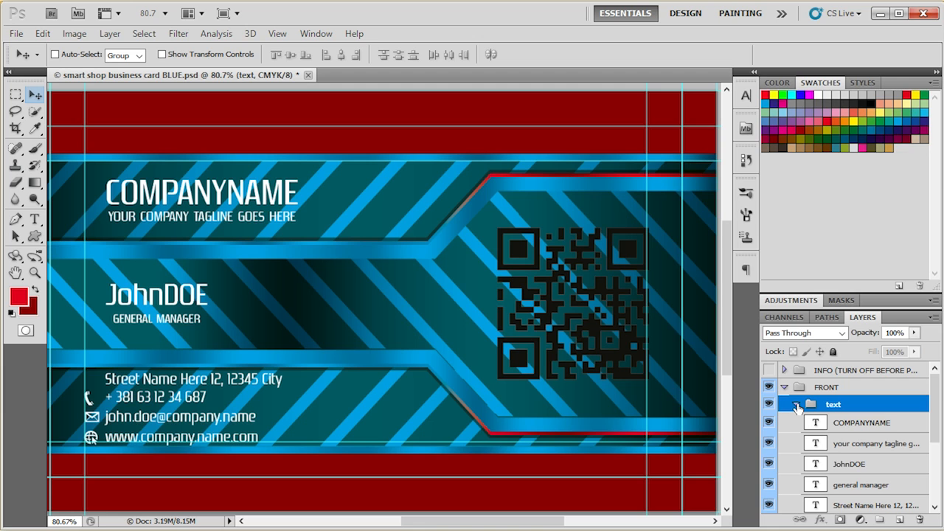
- Recolour the COMPANYNAME text layer with the foreground red after trying the dark red background colour on it
click(821, 430)
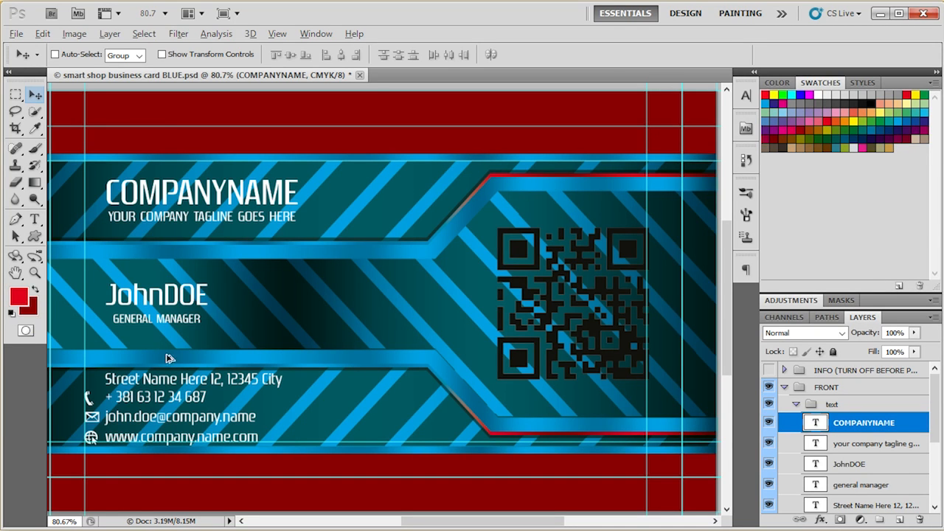
key(alt+BackSpace)
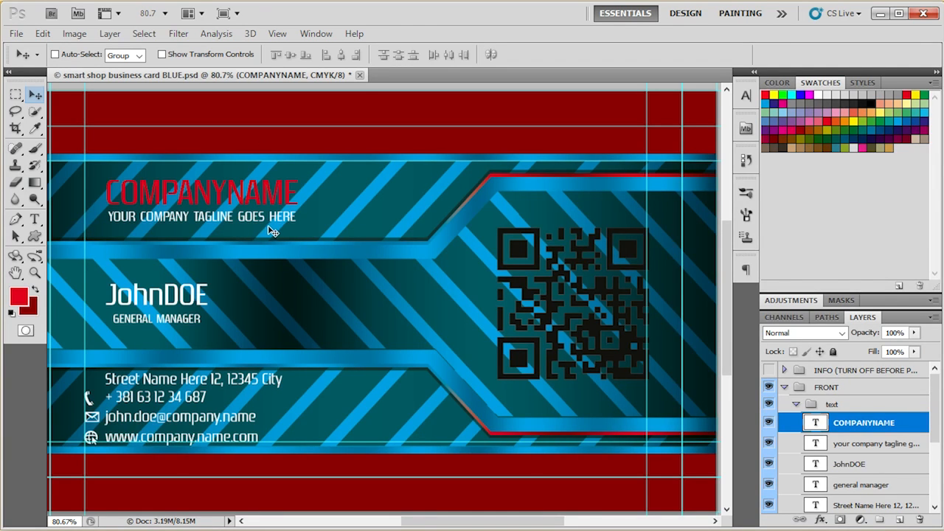
key(ctrl+BackSpace)
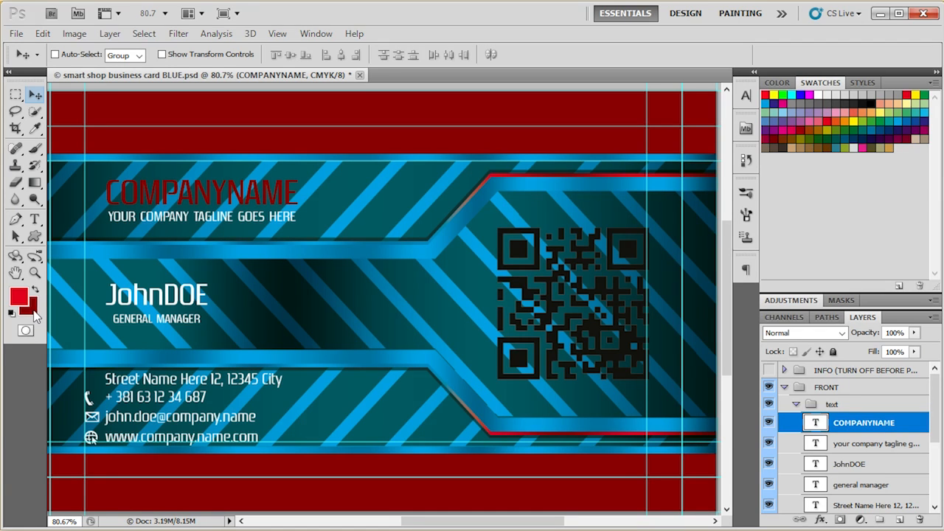
key(alt+BackSpace)
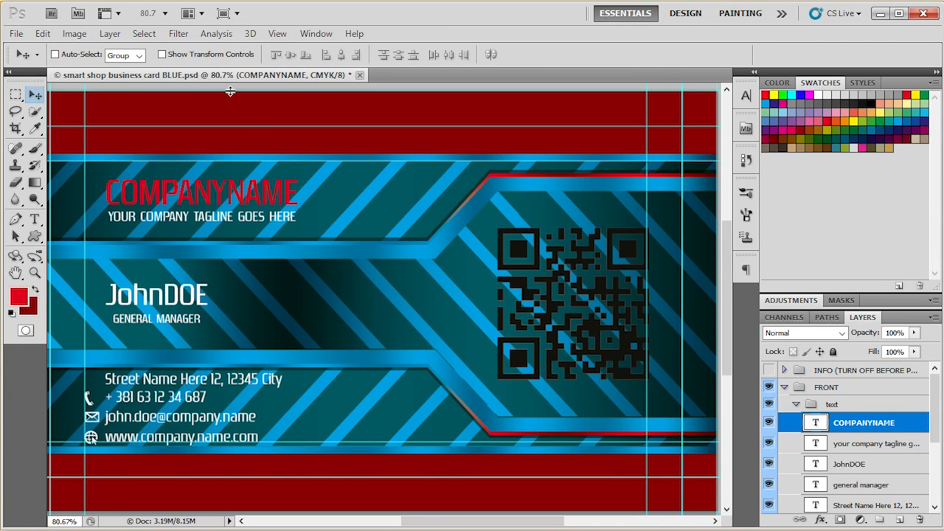
- Replace the COMPANYNAME text with "Smart Shop", commit the edit and minimise the program window
key(t)
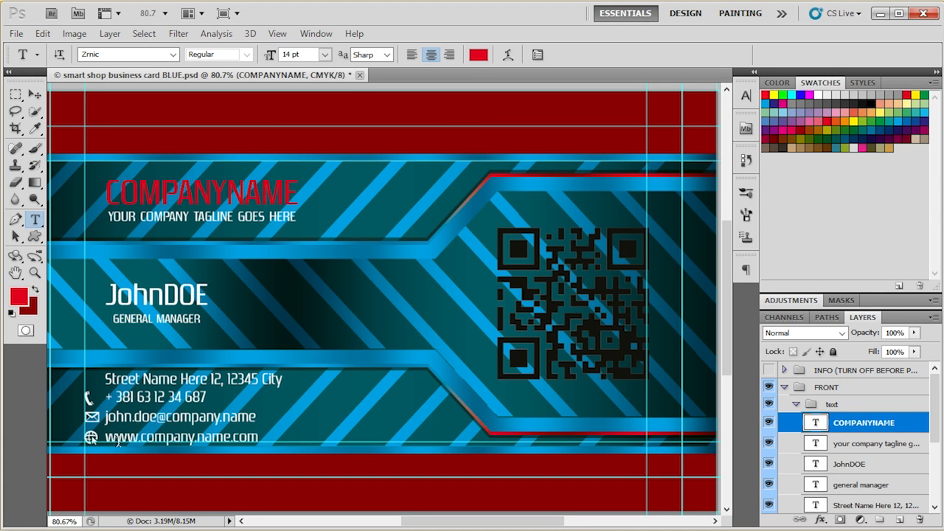
click(34, 95)
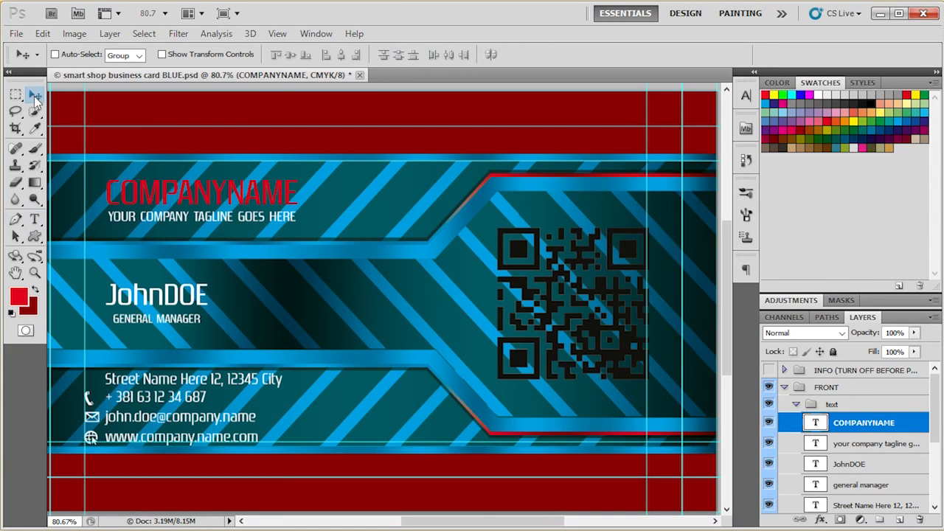
double_click(815, 423)
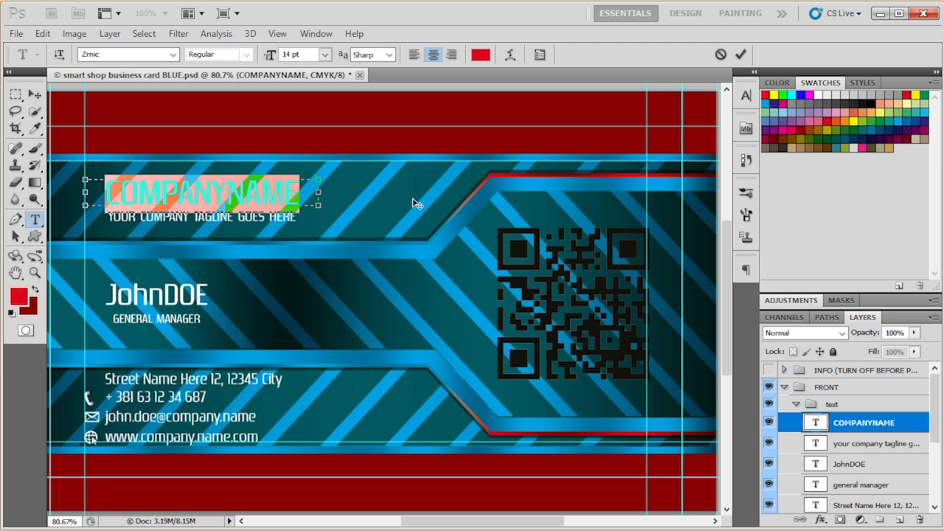
text(Smar)
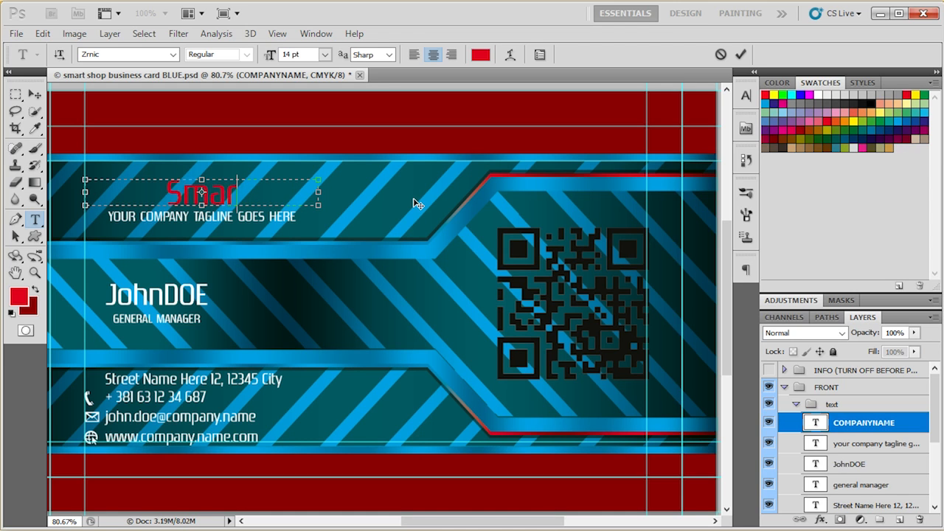
text(t Shop)
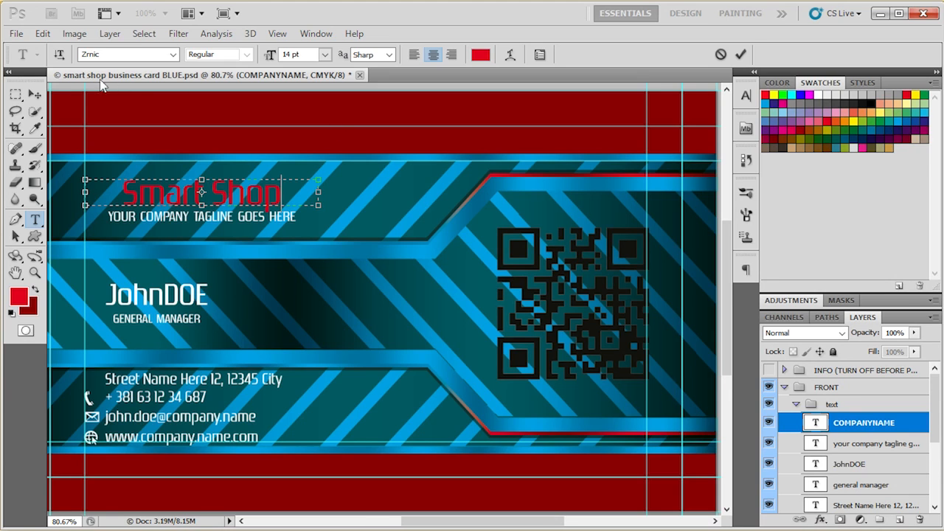
click(31, 99)
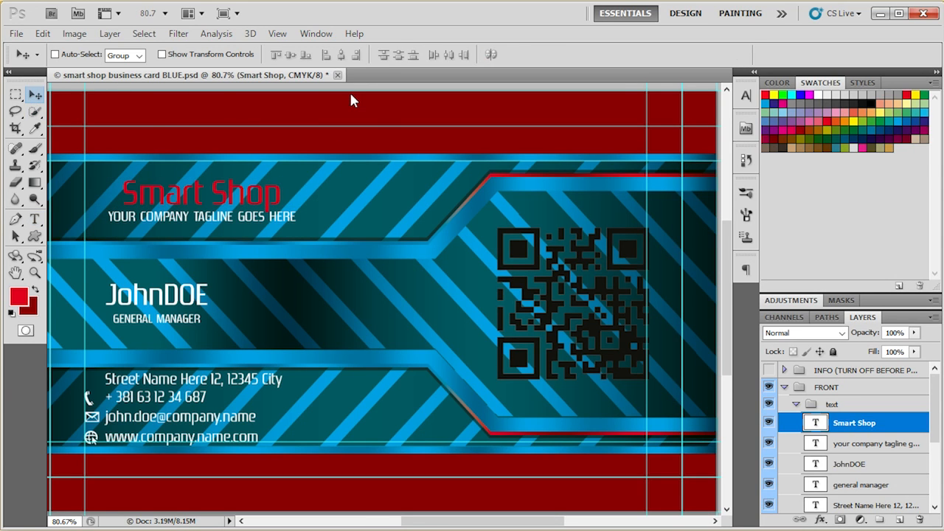
click(878, 13)
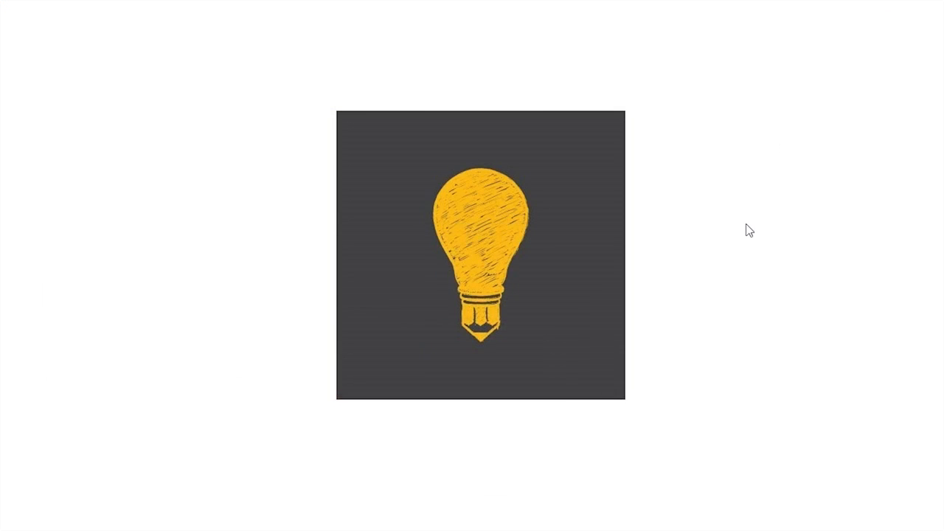